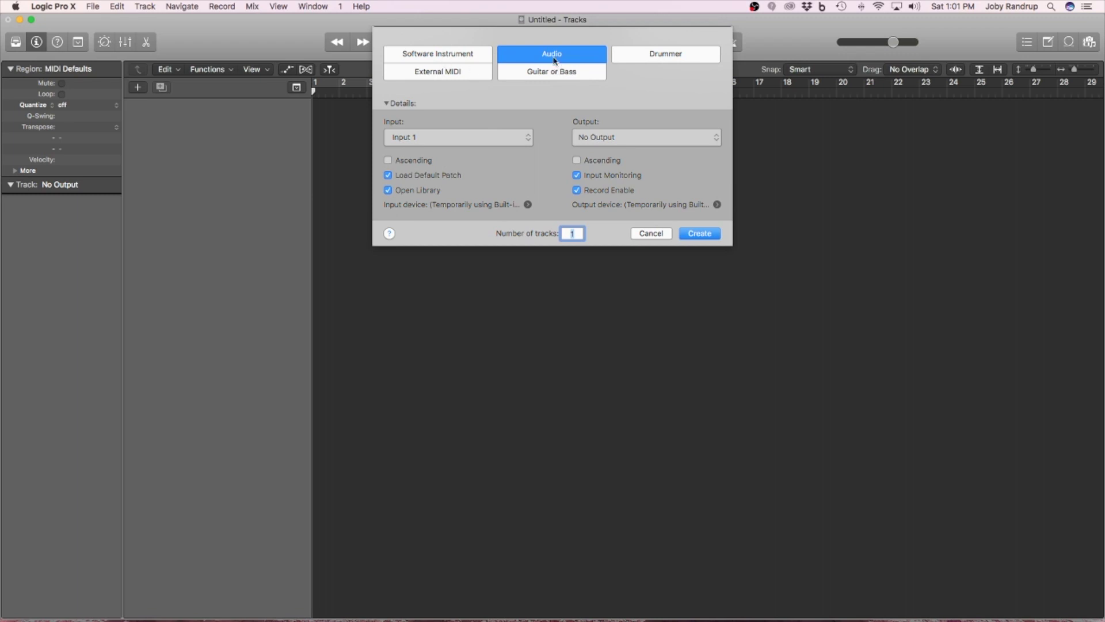
# - Create a single new audio track, Audio 1, in the empty project
pyautogui.click(700, 233)
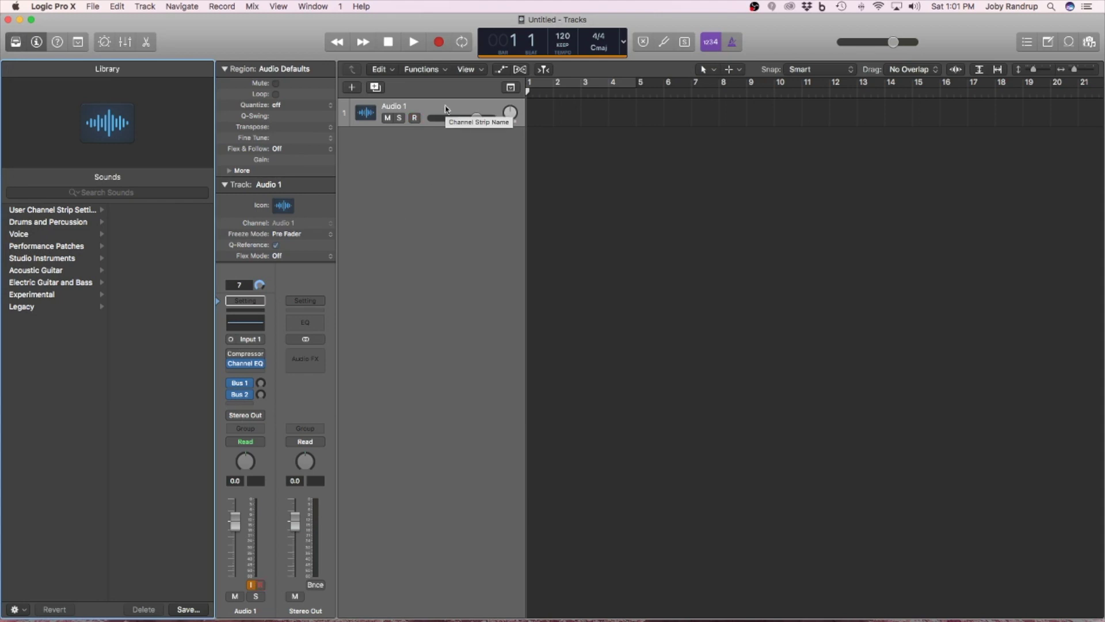
# - Add a second audio track and rename the first track Mic 1
pyautogui.doubleClick(408, 151)
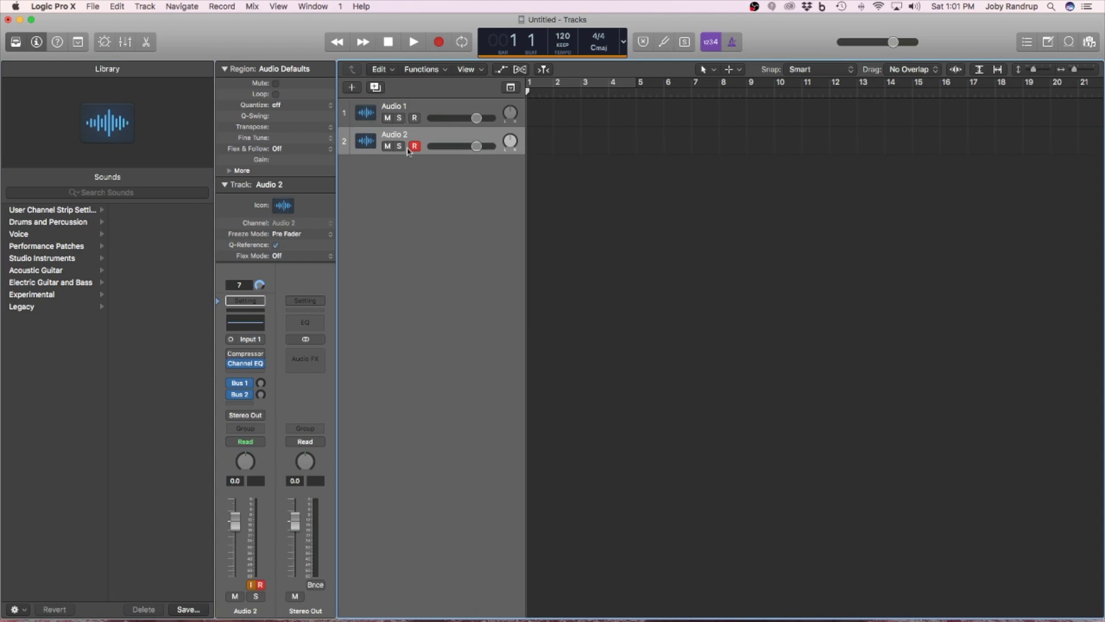
pyautogui.doubleClick(402, 112)
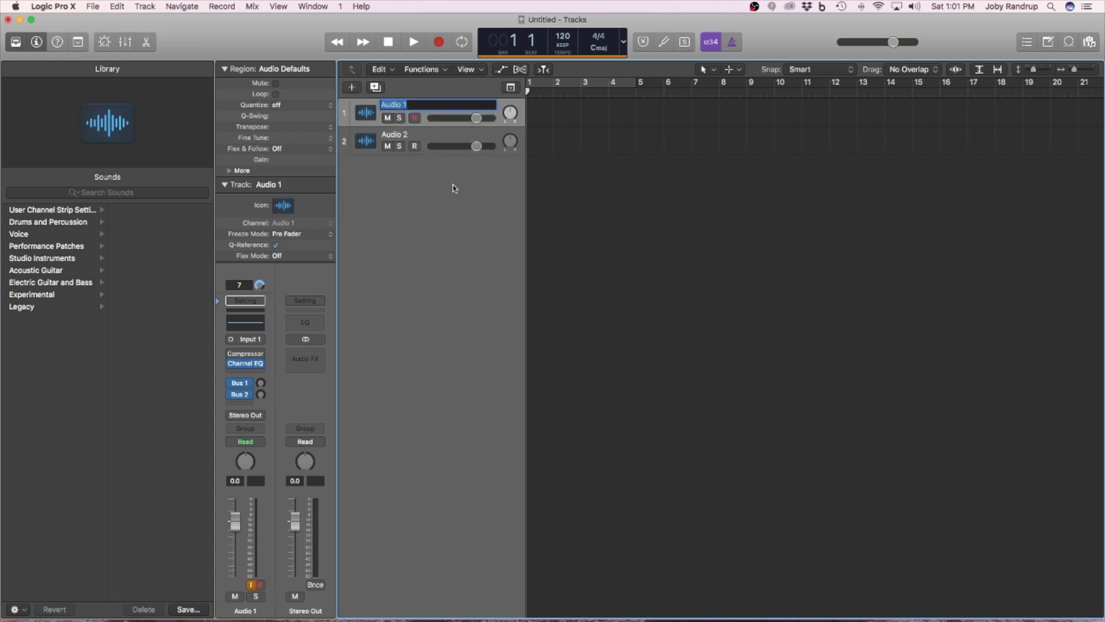
pyautogui.write('Mic 1')
pyautogui.press('Return')
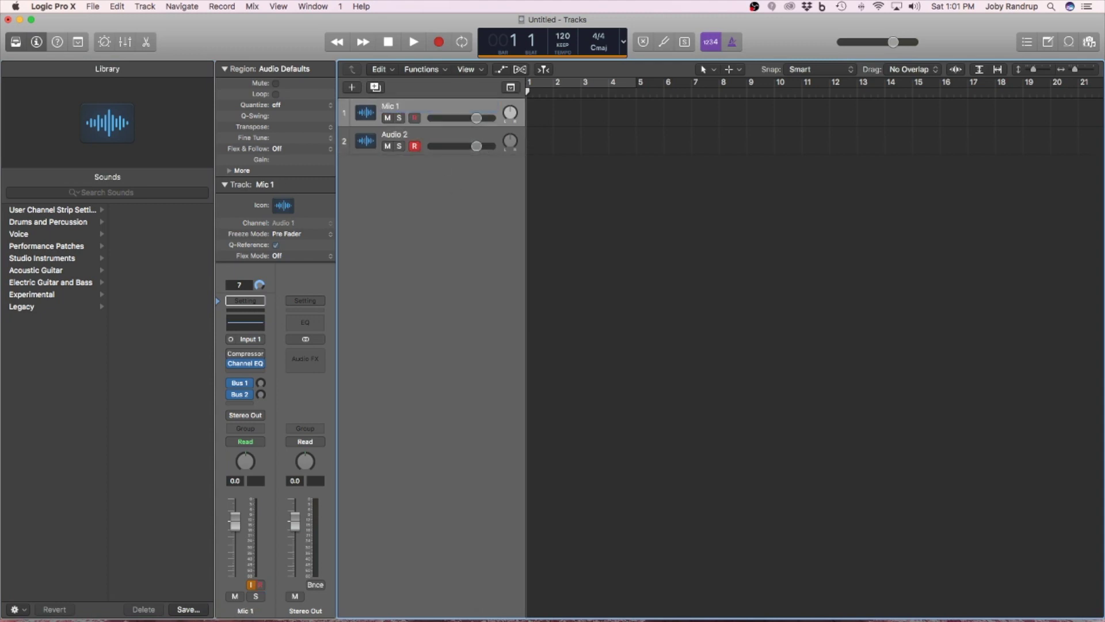
# - Rename the second track Mic 2
pyautogui.doubleClick(395, 134)
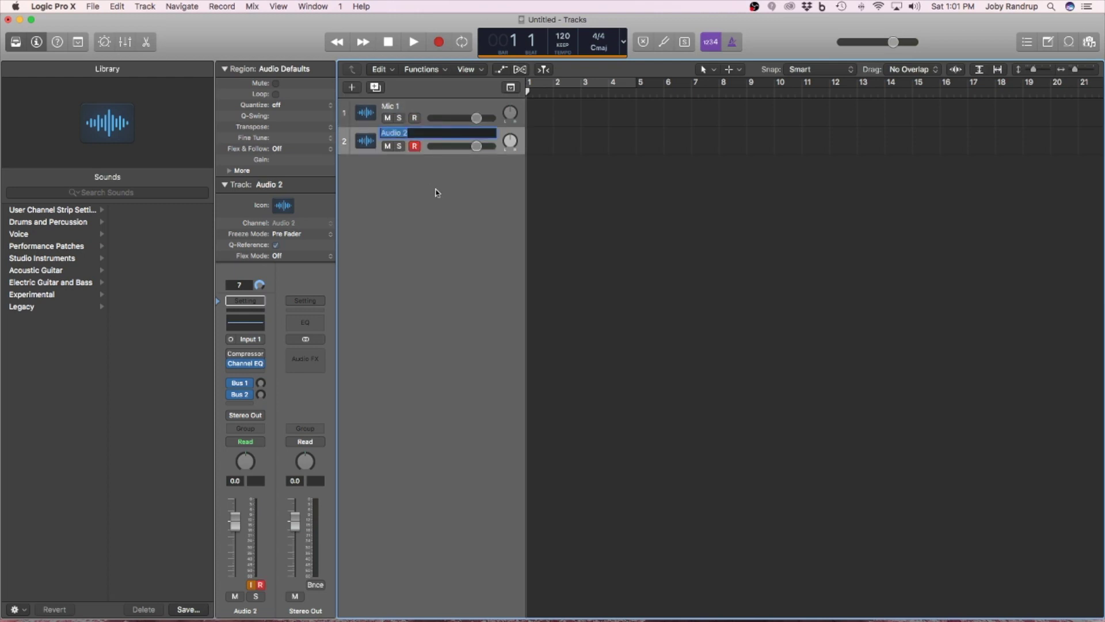
pyautogui.write('Mic')
pyautogui.press('Return')
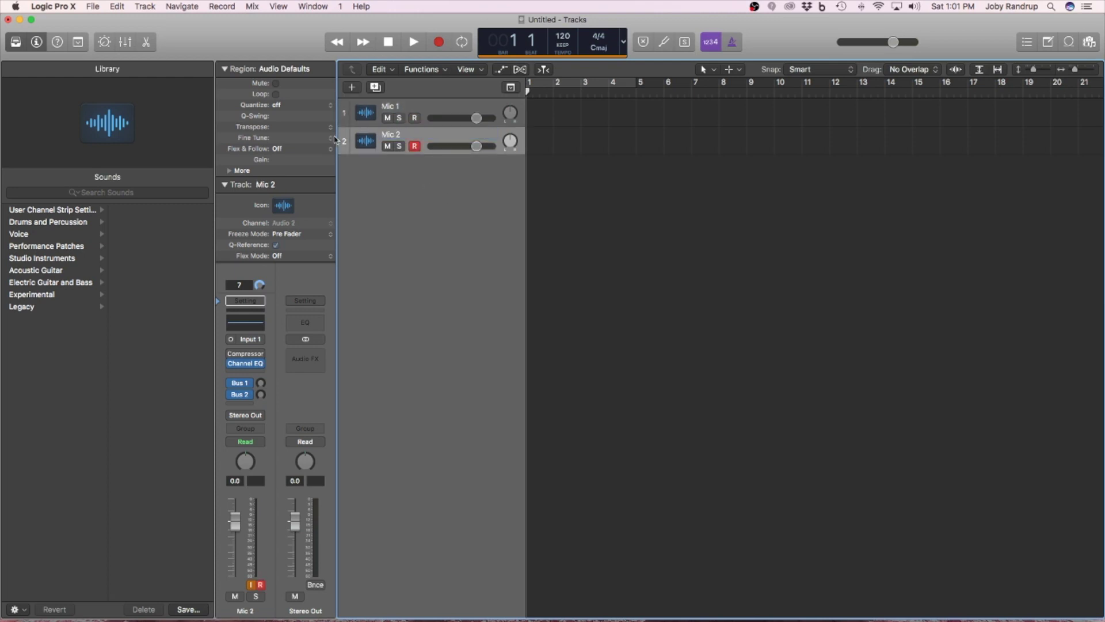
# - Show the mixer and enlarge it to reveal the input, EQ and effects rows
pyautogui.click(127, 43)
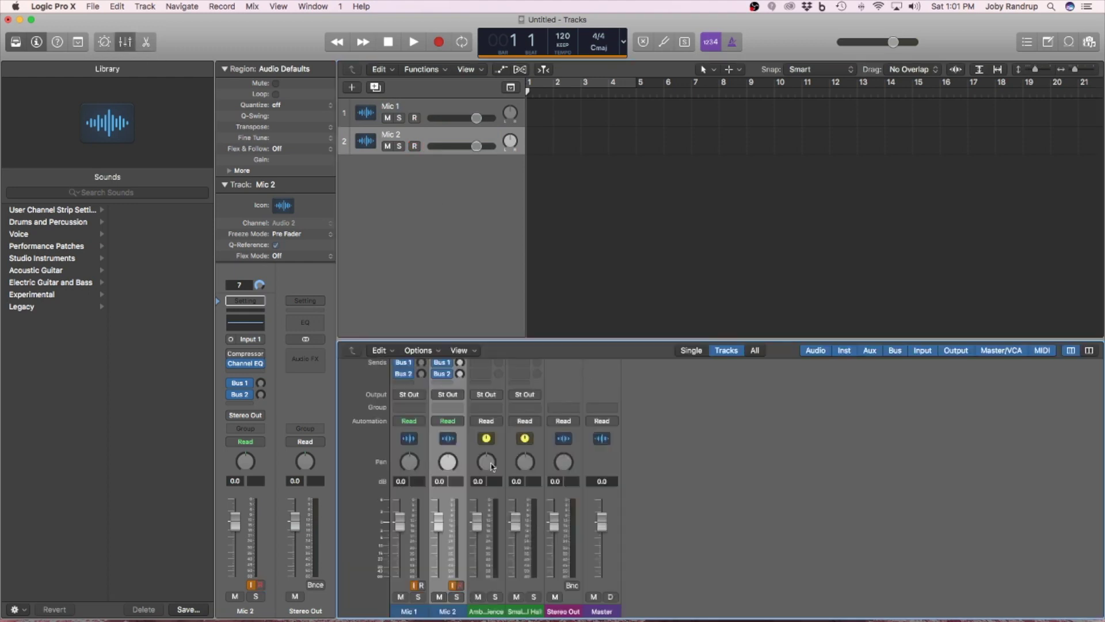
pyautogui.moveTo(566, 341); pyautogui.dragTo(569, 261)
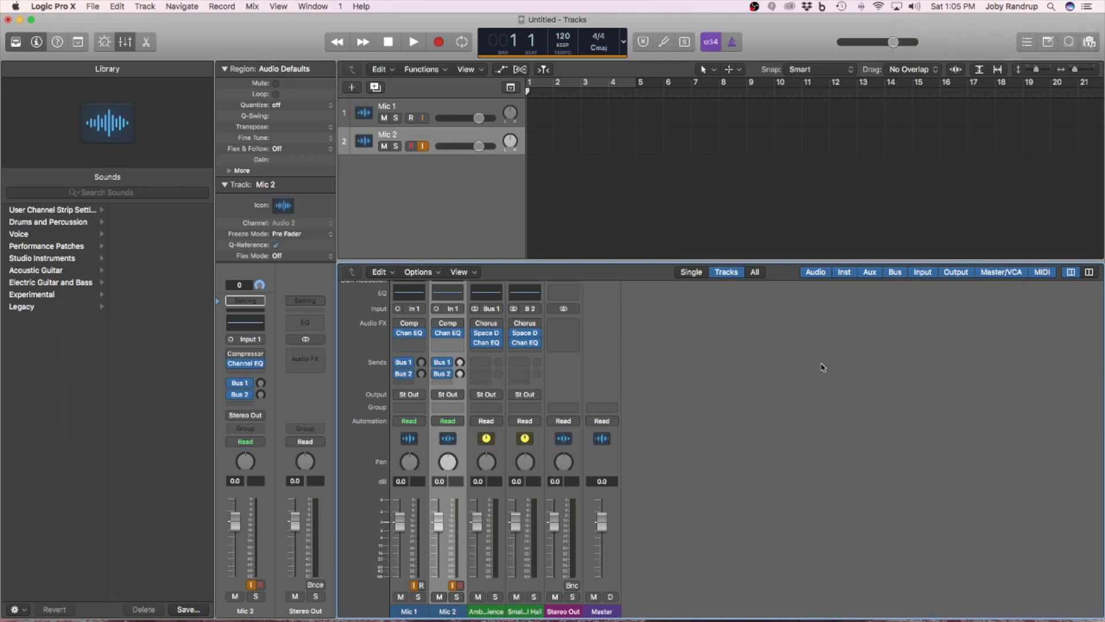
pyautogui.click(51, 7)
pyautogui.moveTo(58, 38)
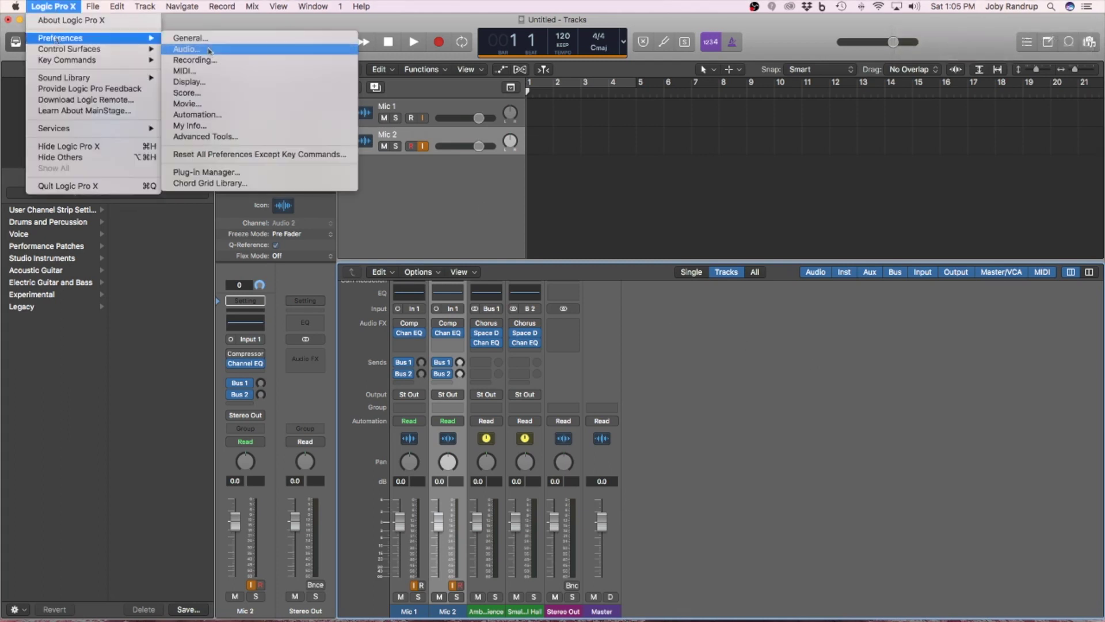
pyautogui.click(209, 50)
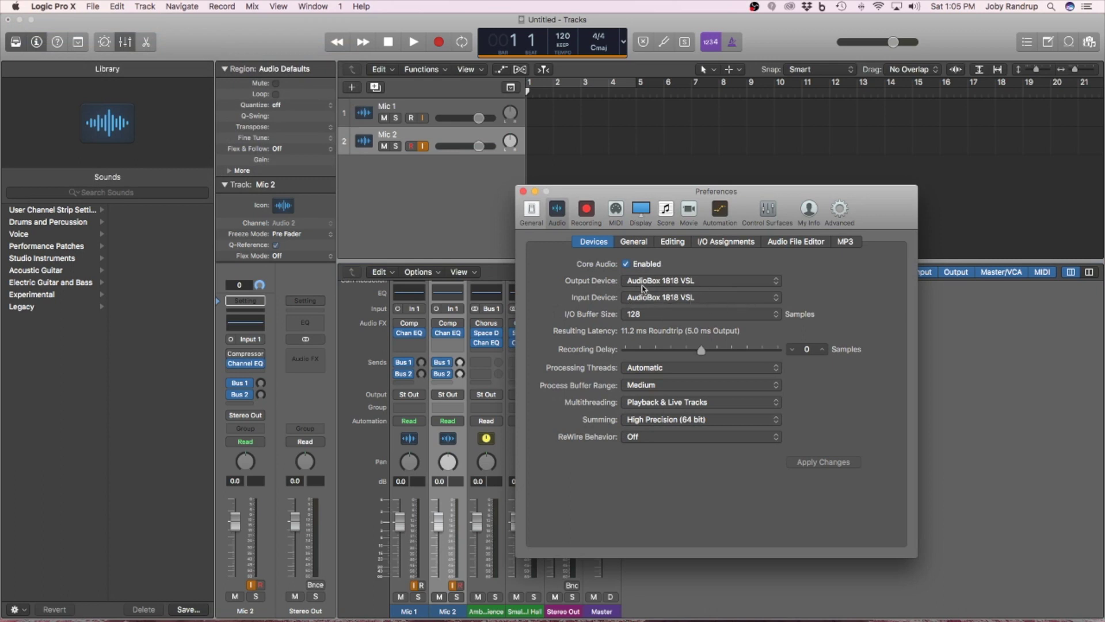
pyautogui.press('super+w')
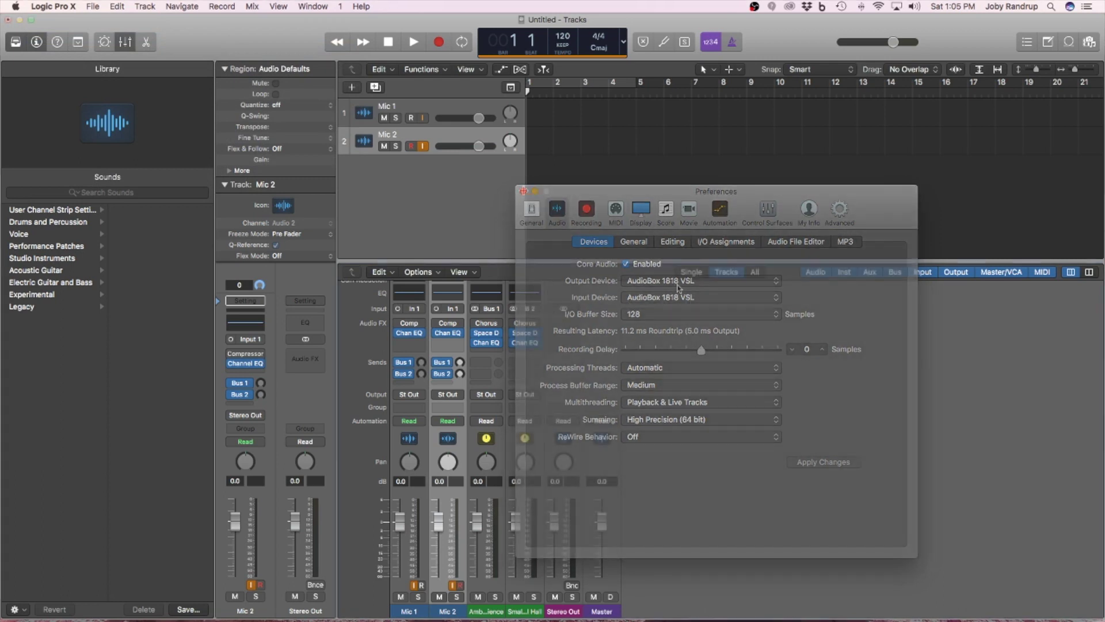
# - Route Mic 2 to Input 2 and record-arm both Mic 2 and Mic 1
pyautogui.click(403, 106)
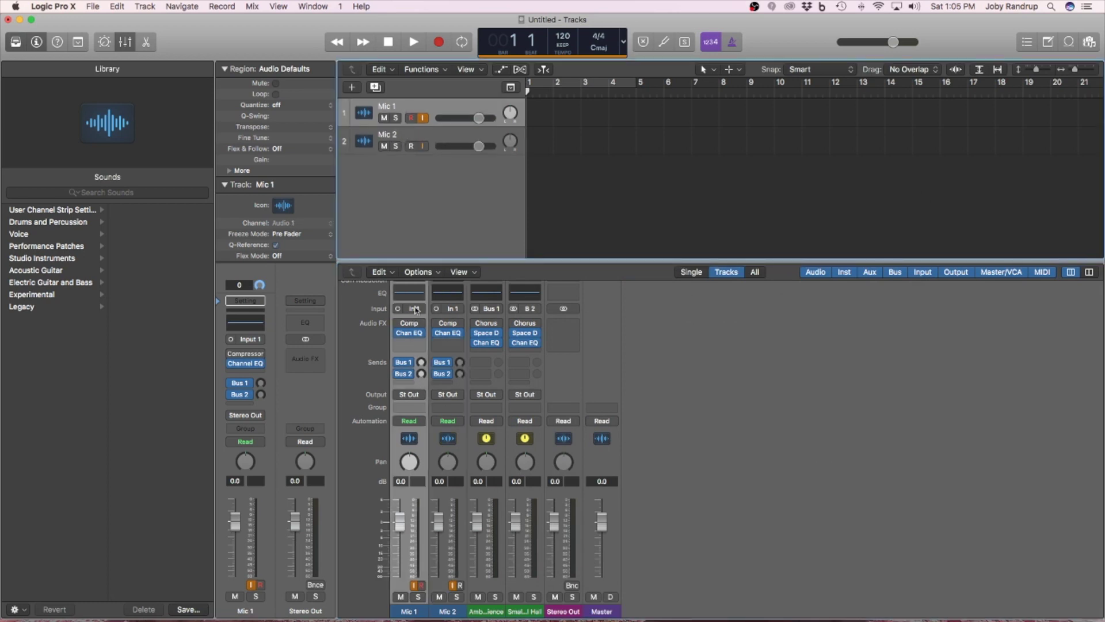
pyautogui.click(455, 309)
pyautogui.moveTo(468, 341)
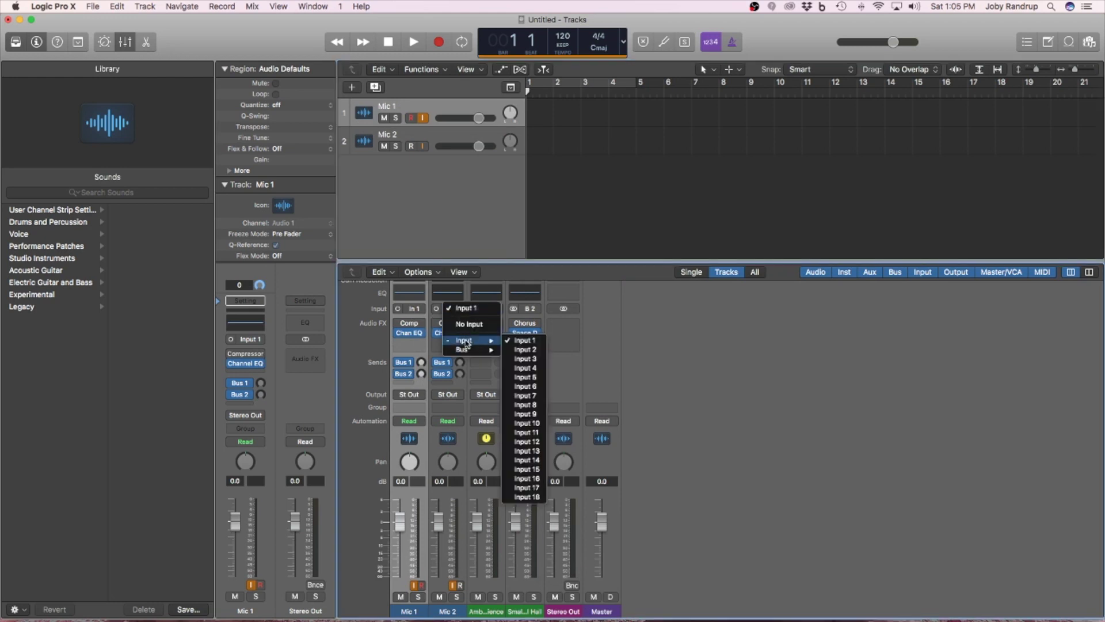
pyautogui.click(531, 352)
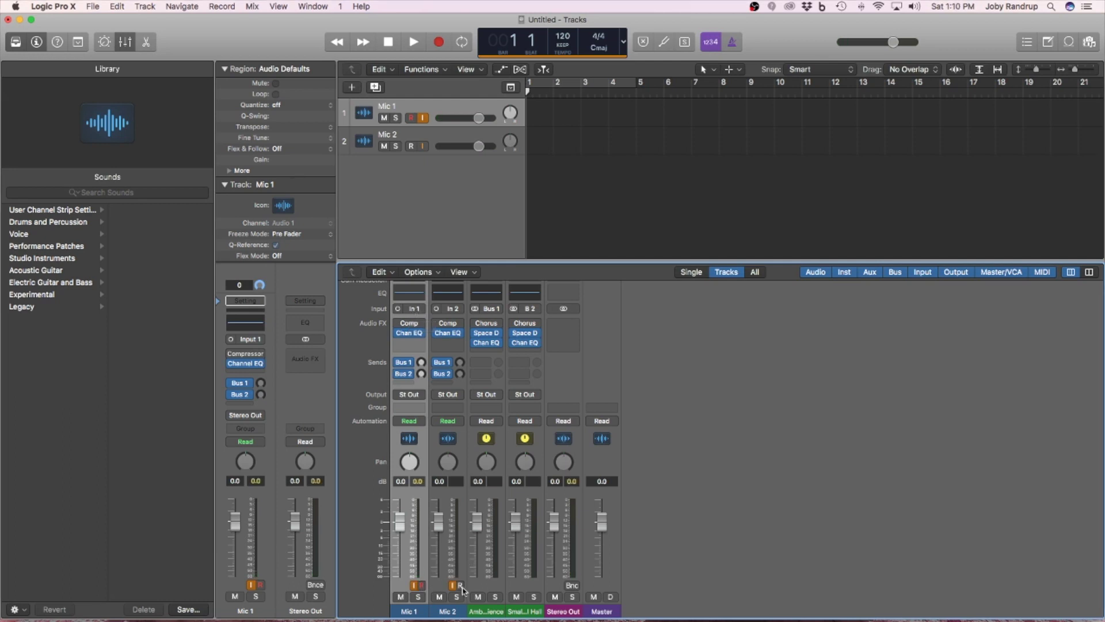
pyautogui.click(461, 585)
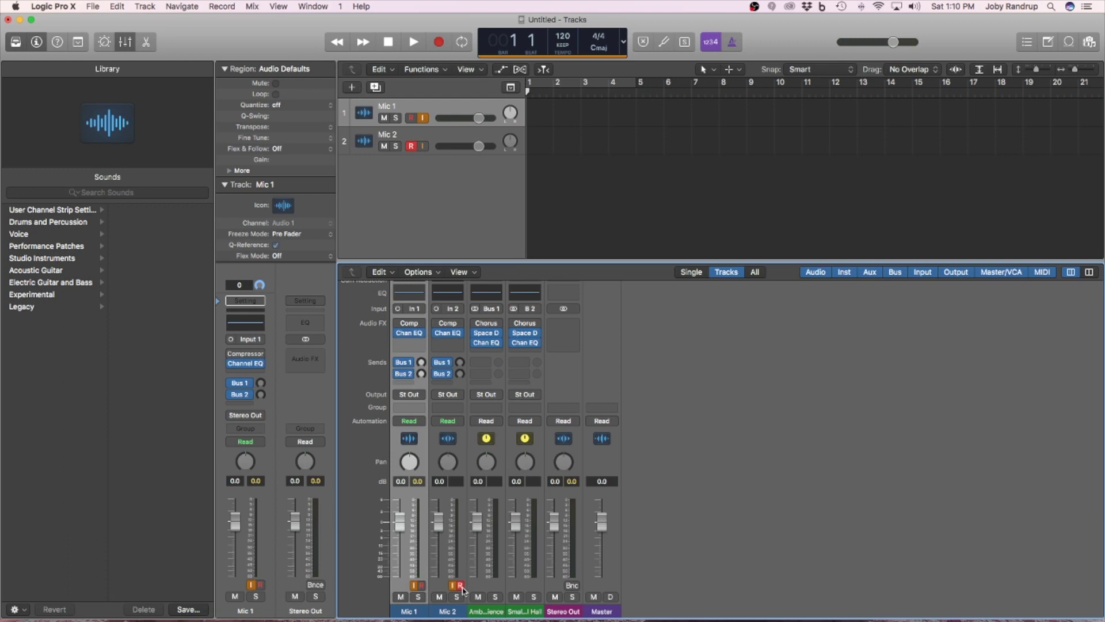
pyautogui.click(422, 585)
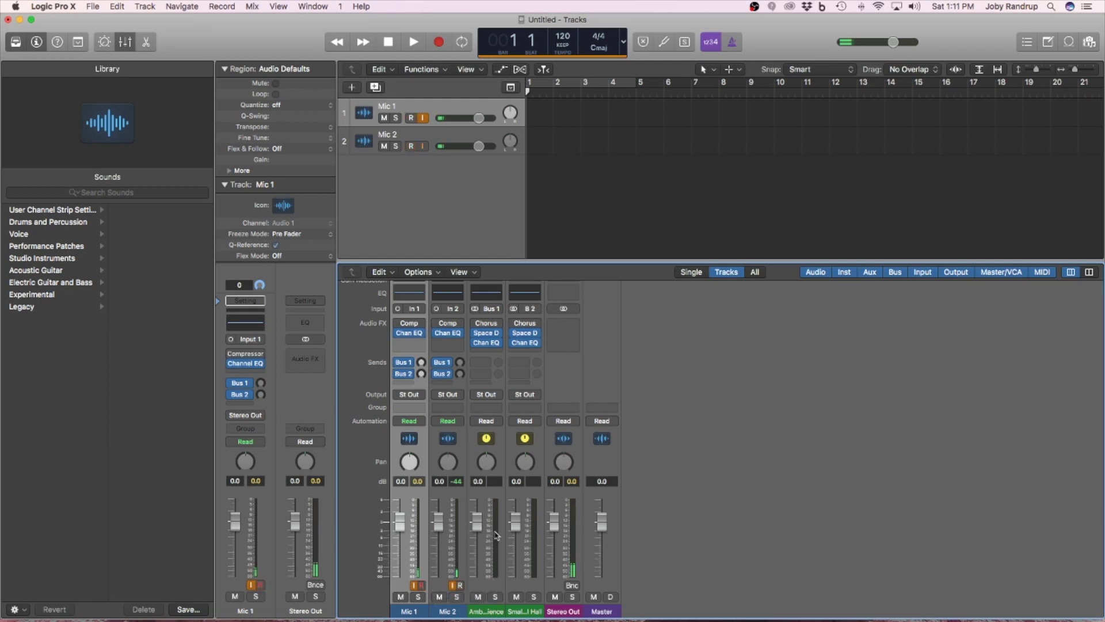
pyautogui.moveTo(405, 365)
pyautogui.moveTo(526, 335)
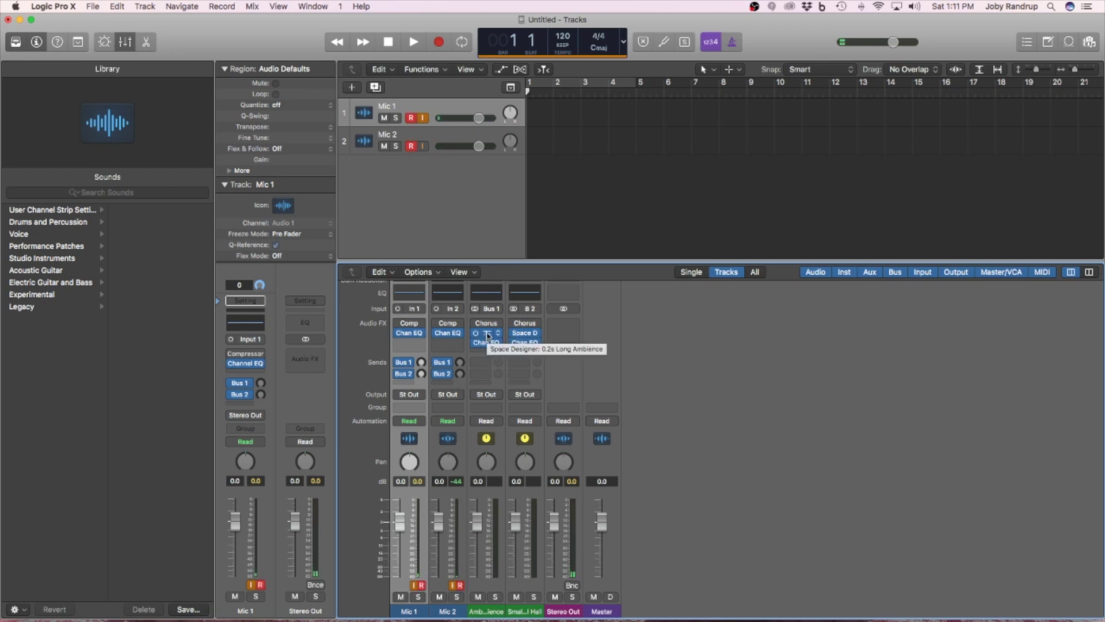
pyautogui.click(487, 334)
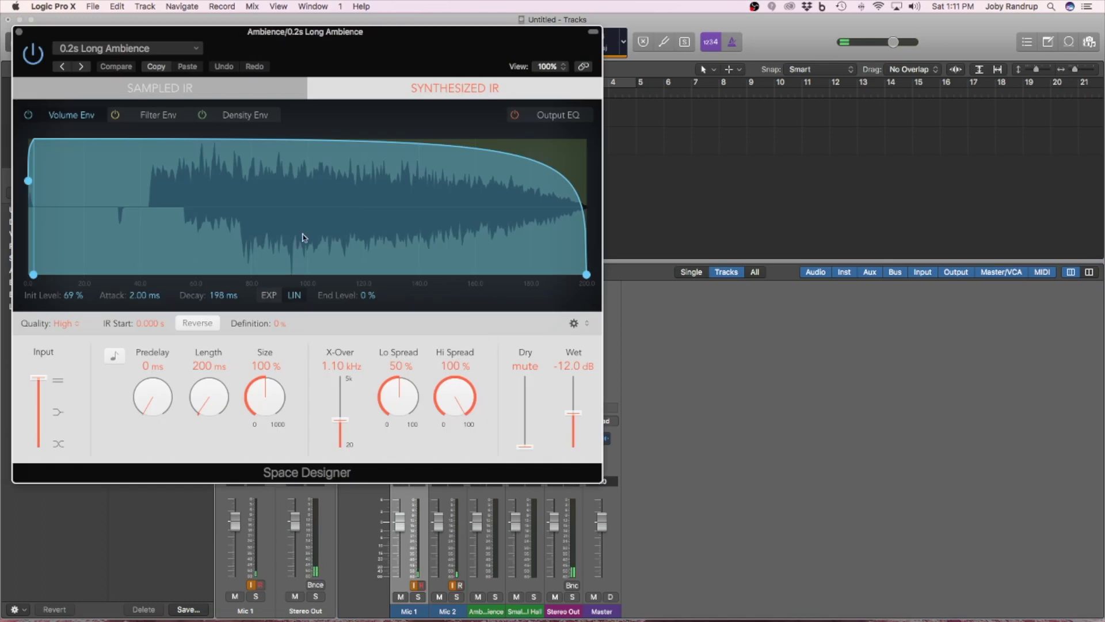
pyautogui.click(19, 33)
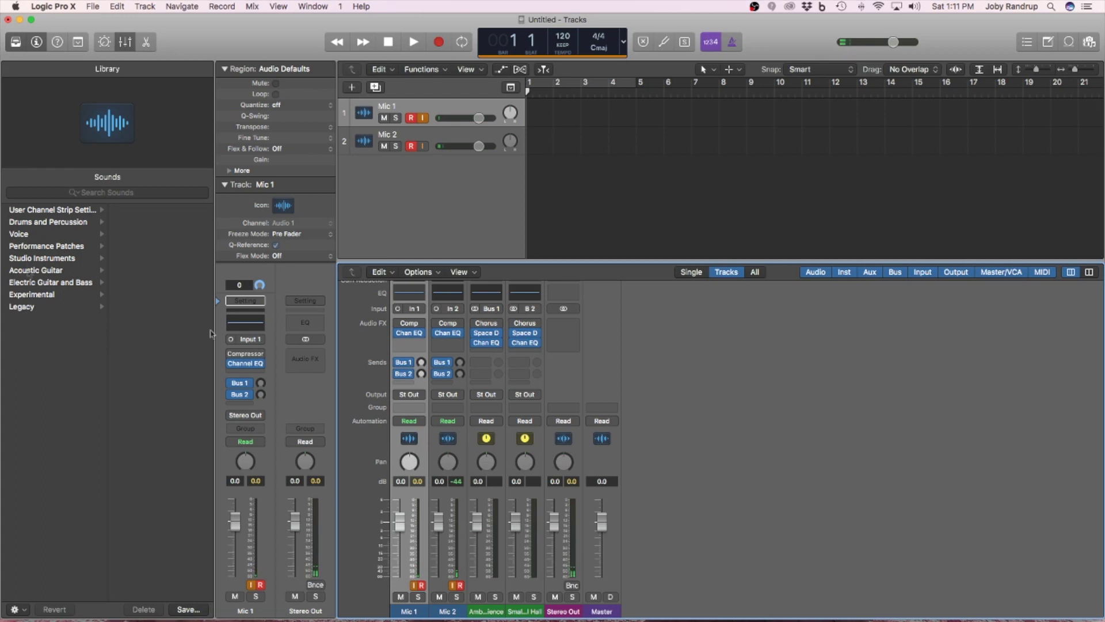
# - Try the Acoustic Guitar 'Sharp Chorus' patch on Mic 1, then undo it with Cmd-Z
pyautogui.click(29, 272)
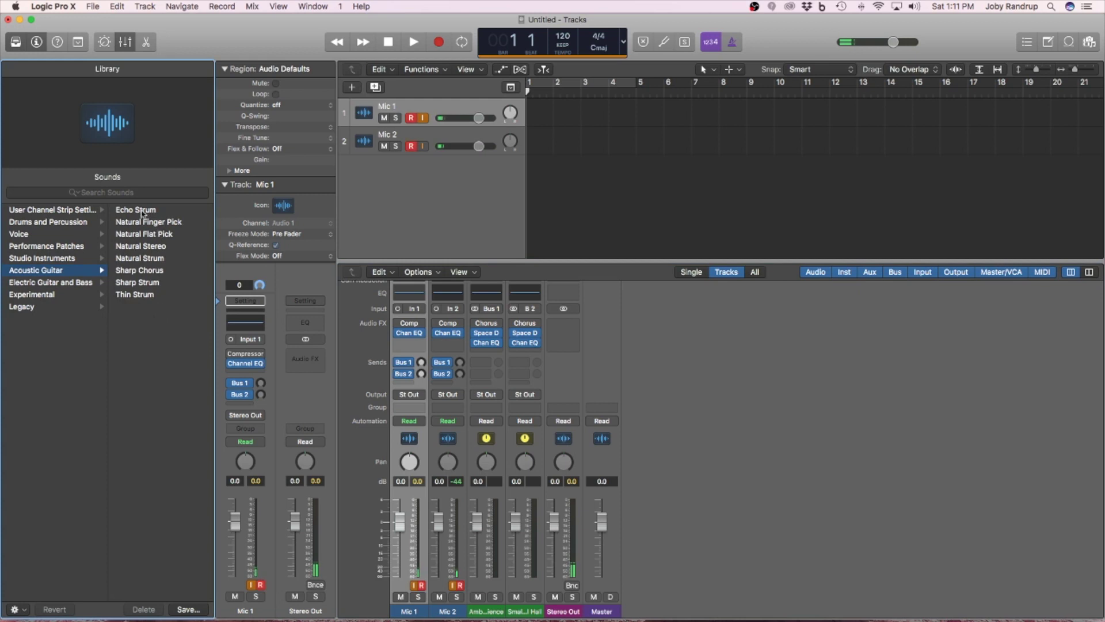
pyautogui.click(146, 270)
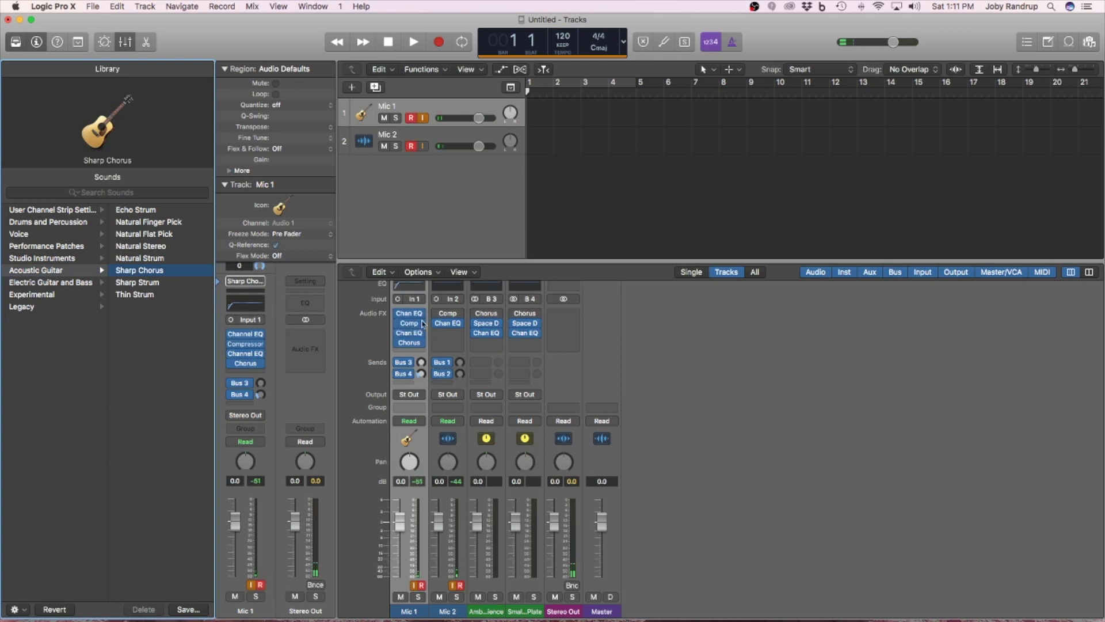
pyautogui.moveTo(411, 344)
pyautogui.press('super+z')
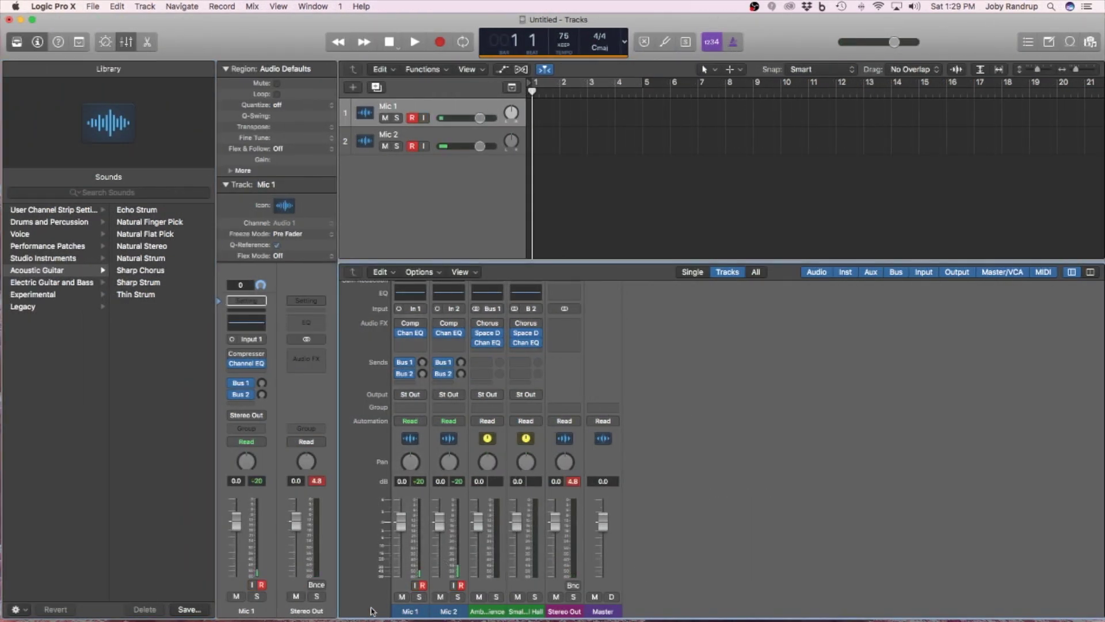
# - Turn input monitoring off on Mic 1 and Mic 2 and enable the metronome
pyautogui.click(415, 585)
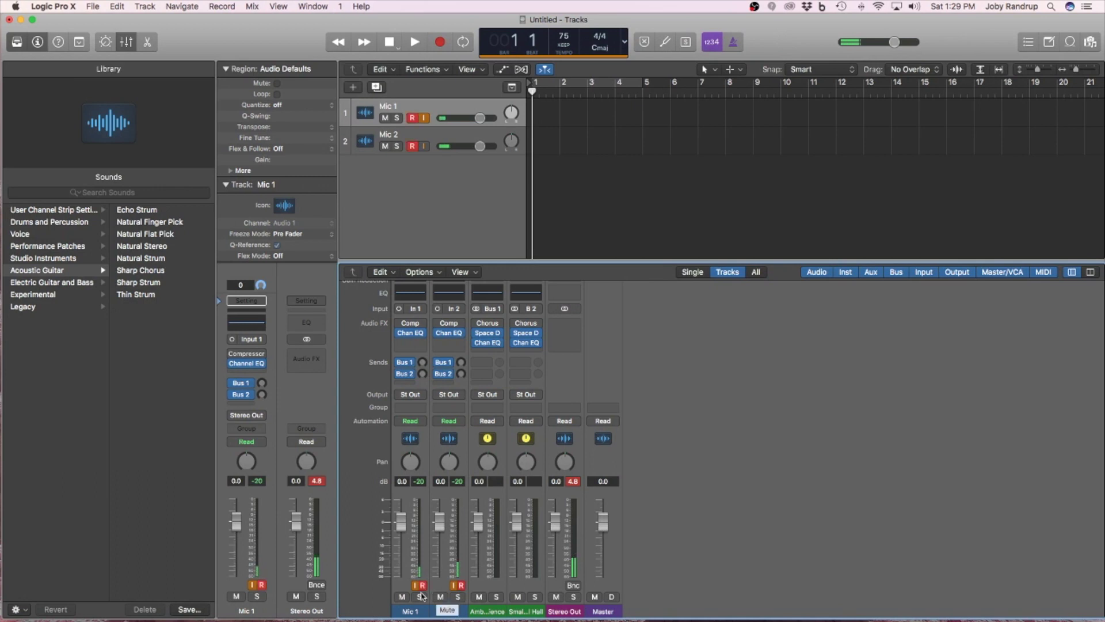
pyautogui.click(416, 585)
pyautogui.click(454, 585)
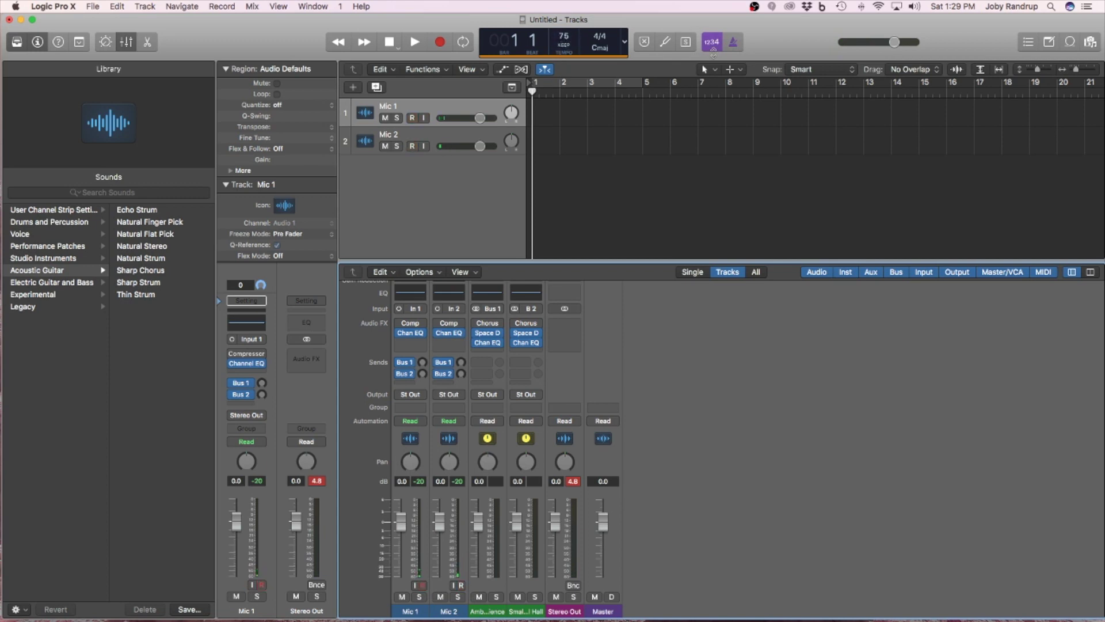
pyautogui.click(734, 43)
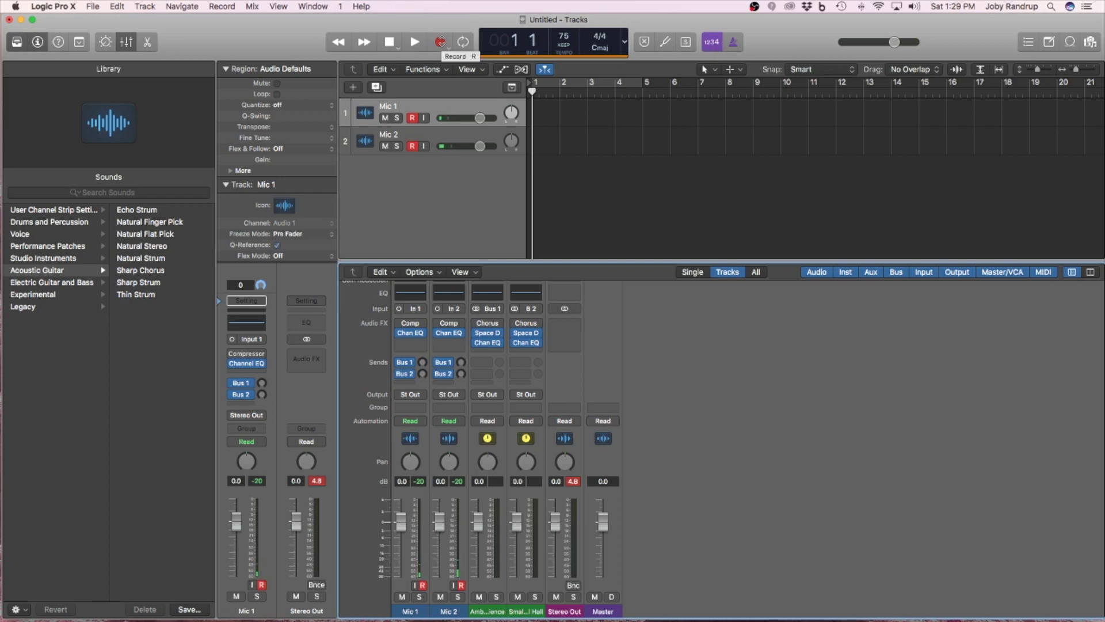
pyautogui.click(441, 41)
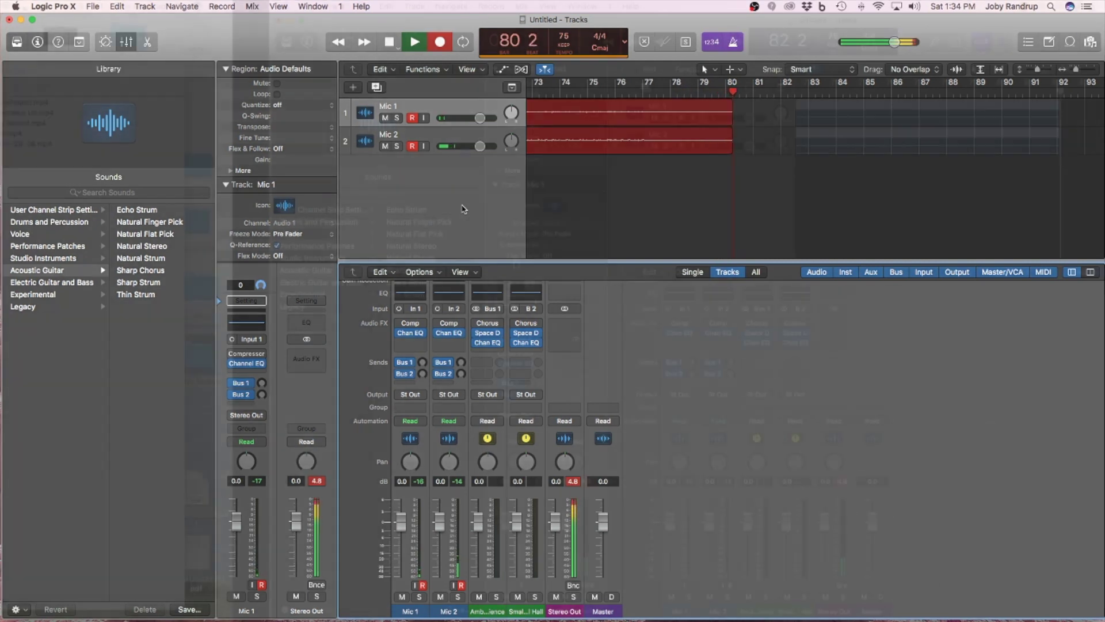
# - Let both mic tracks record guitar to about bar 80, then stop
pyautogui.press('space')
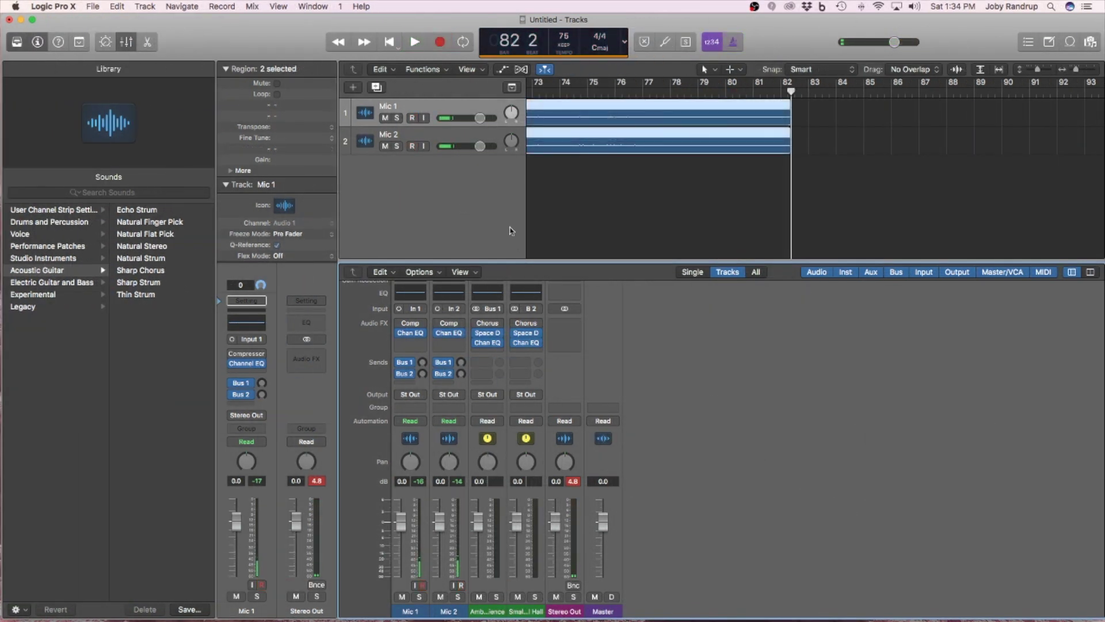
# - Save the project under the name 'Latest'
pyautogui.press('super+s')
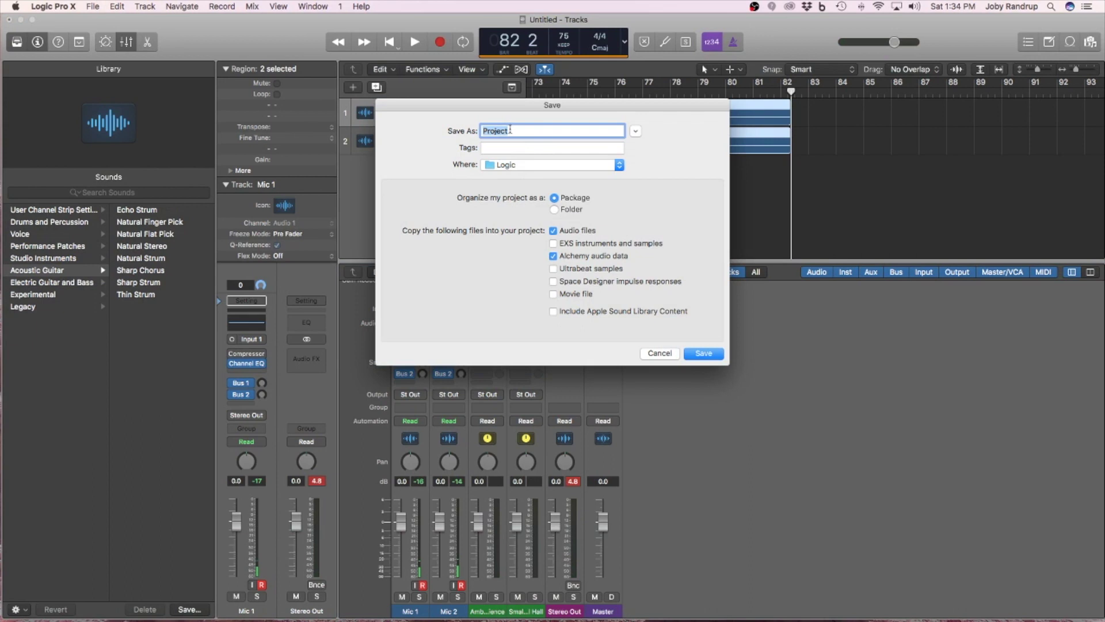
pyautogui.press('BackSpace')
pyautogui.write('Latest')
pyautogui.click(704, 354)
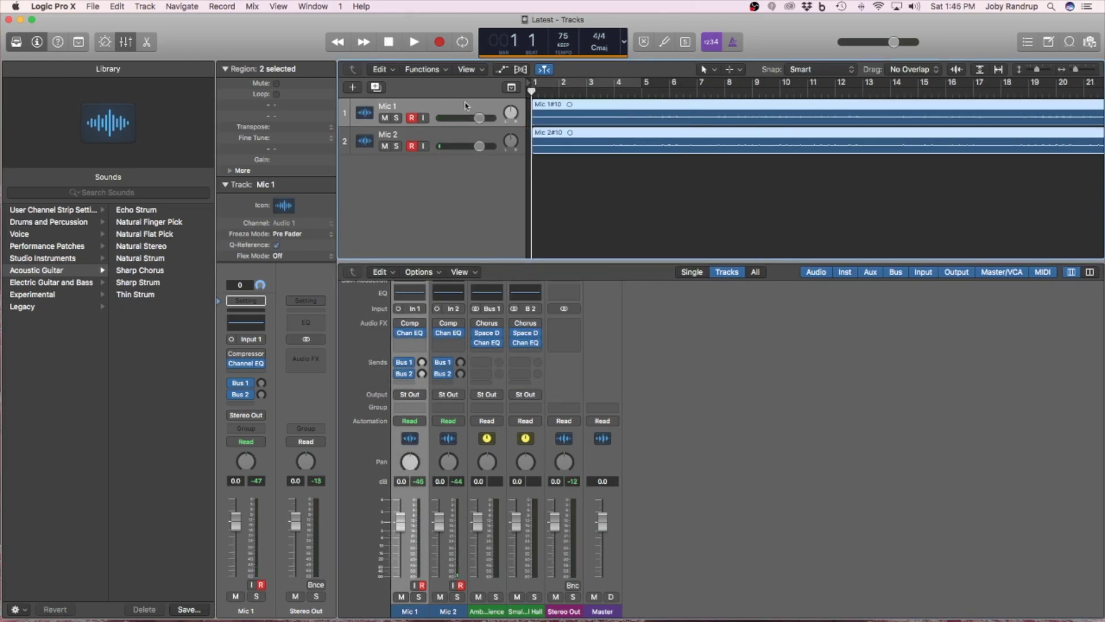
# - Pan Mic 1 and Mic 2 to +63
pyautogui.click(461, 107)
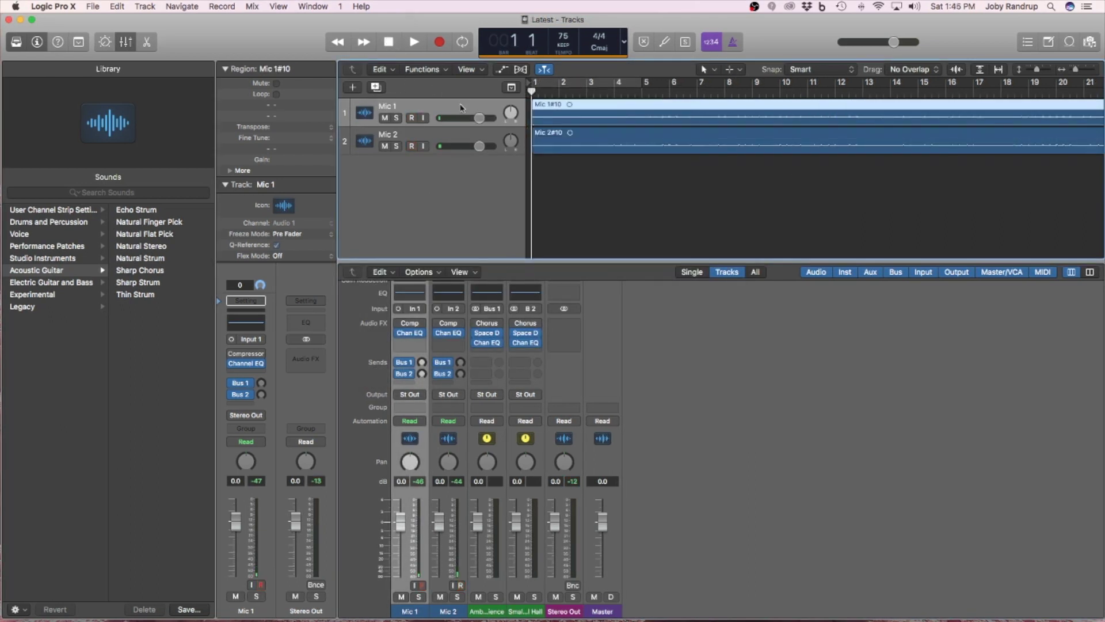
pyautogui.moveTo(510, 113); pyautogui.dragTo(511, 99)
pyautogui.moveTo(510, 141); pyautogui.dragTo(511, 124)
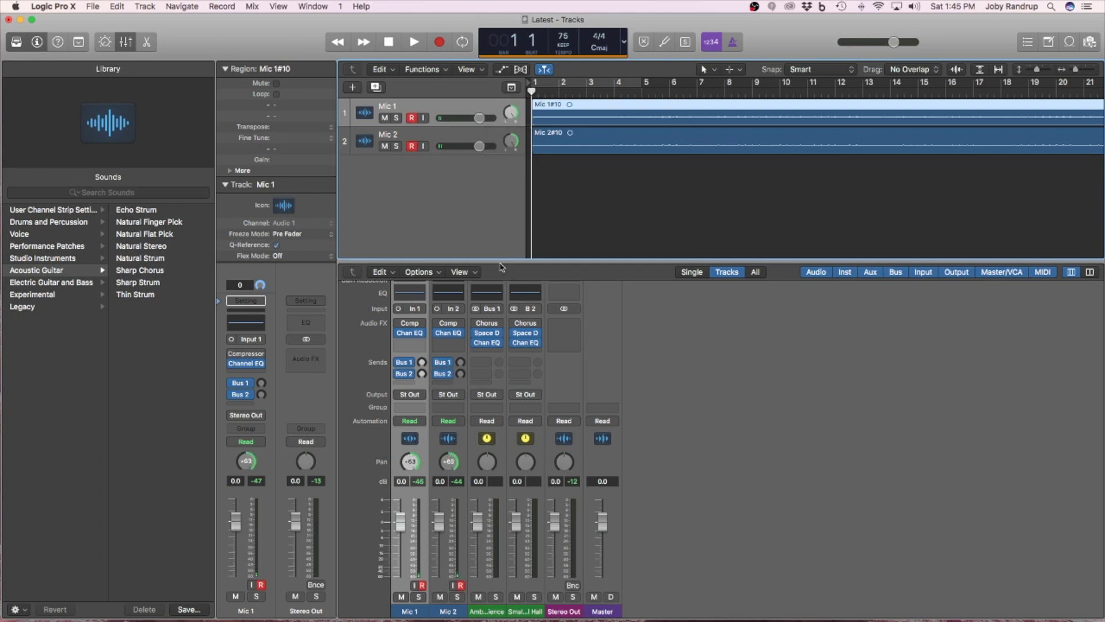
# - Duplicate Mic 2 twice and pan the new track hard left to -64
pyautogui.click(450, 141)
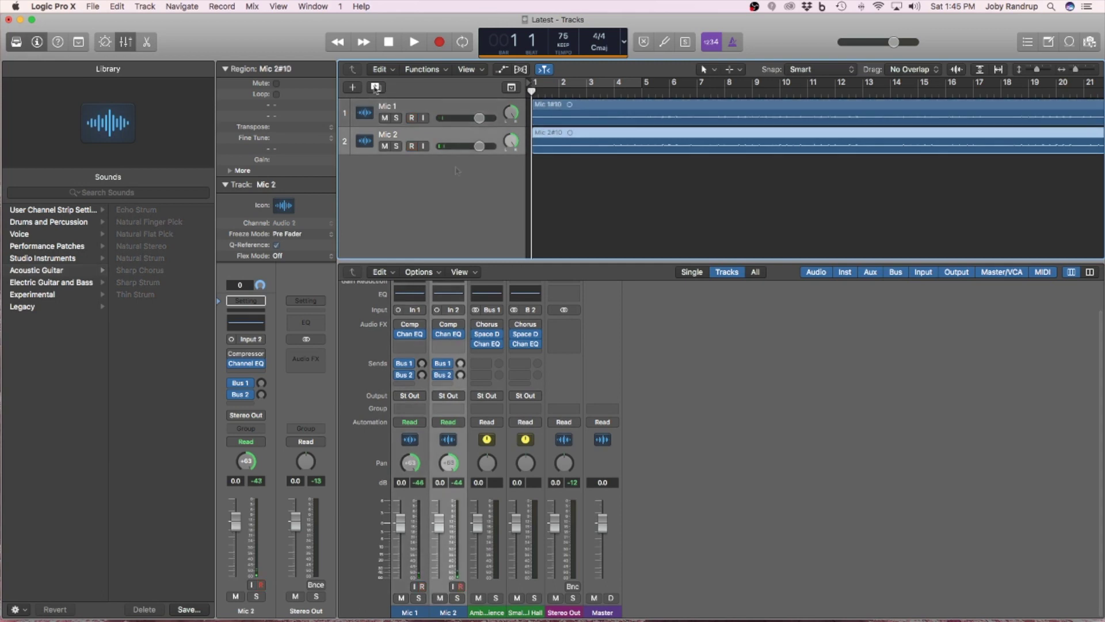
pyautogui.click(375, 87)
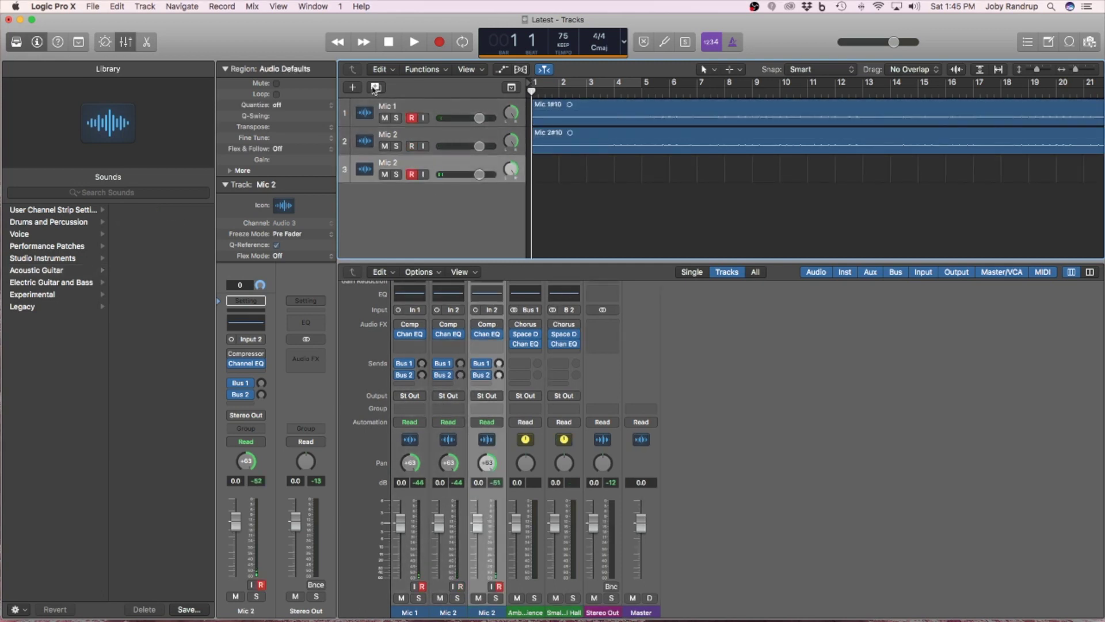
pyautogui.click(376, 87)
pyautogui.moveTo(511, 169); pyautogui.dragTo(510, 216)
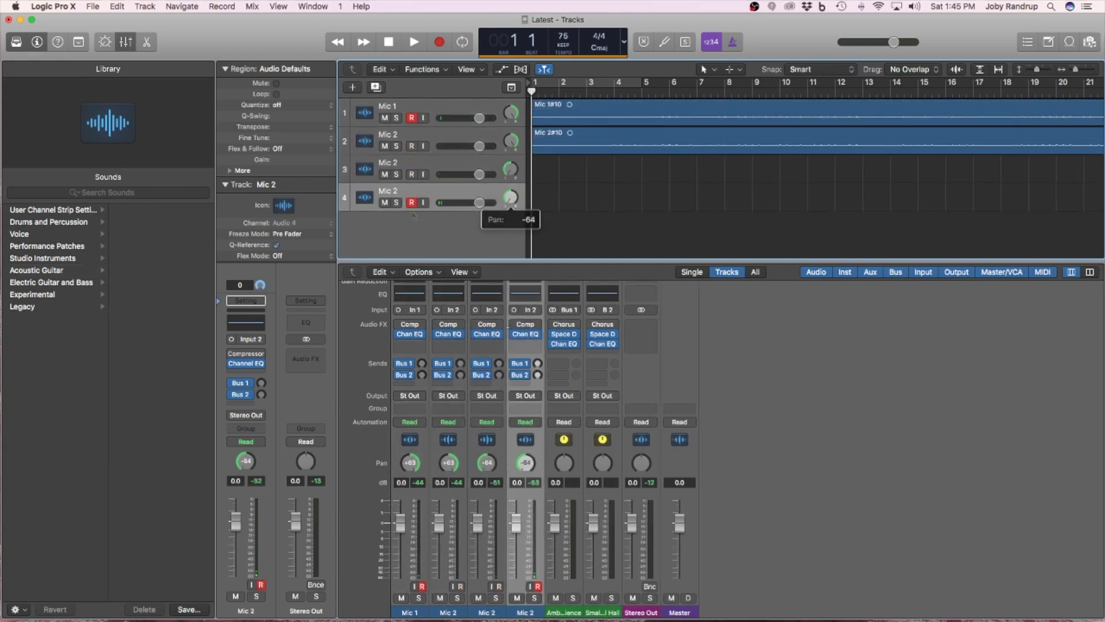
# - Disarm the first track and record-arm the fourth track instead
pyautogui.click(413, 120)
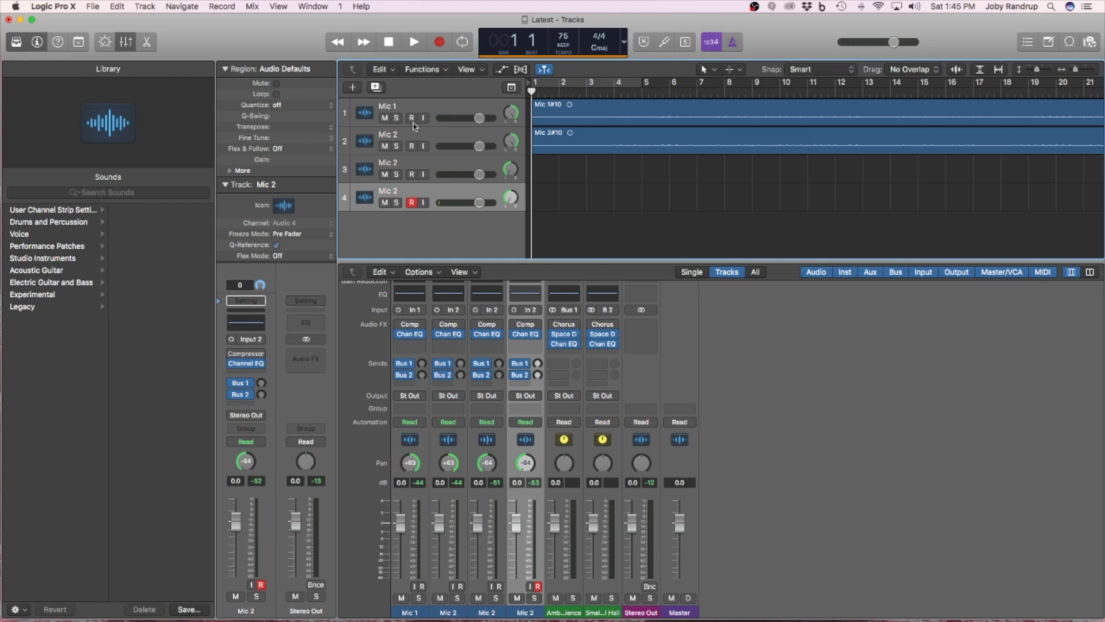
pyautogui.click(412, 173)
pyautogui.click(411, 202)
# - Set the third channel's input to In 1 and disable input monitoring on track 4
pyautogui.click(490, 311)
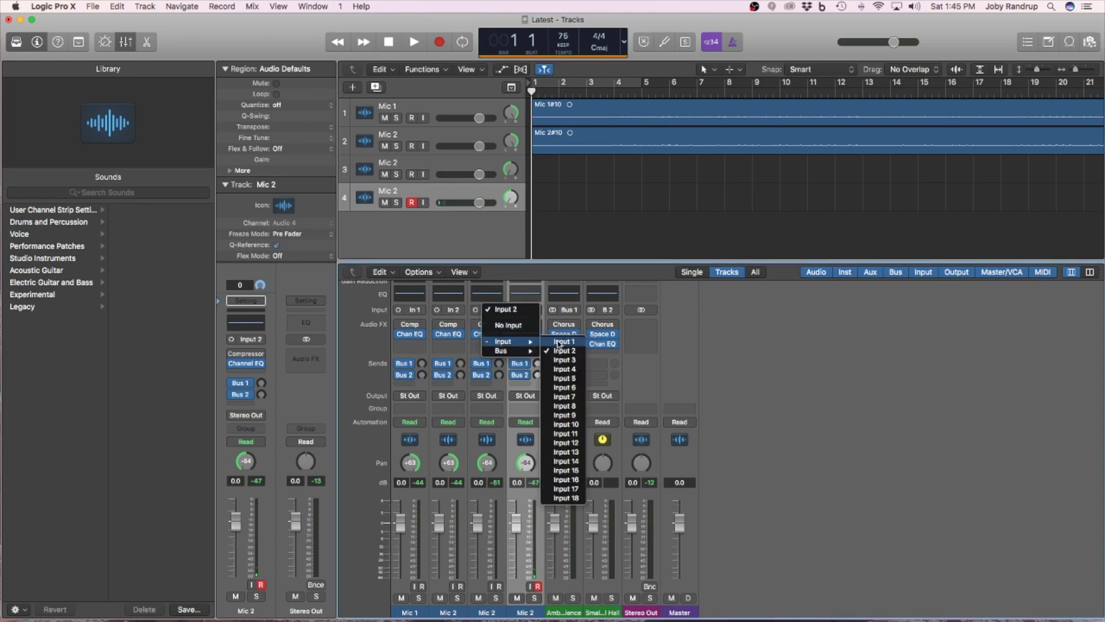
pyautogui.click(435, 242)
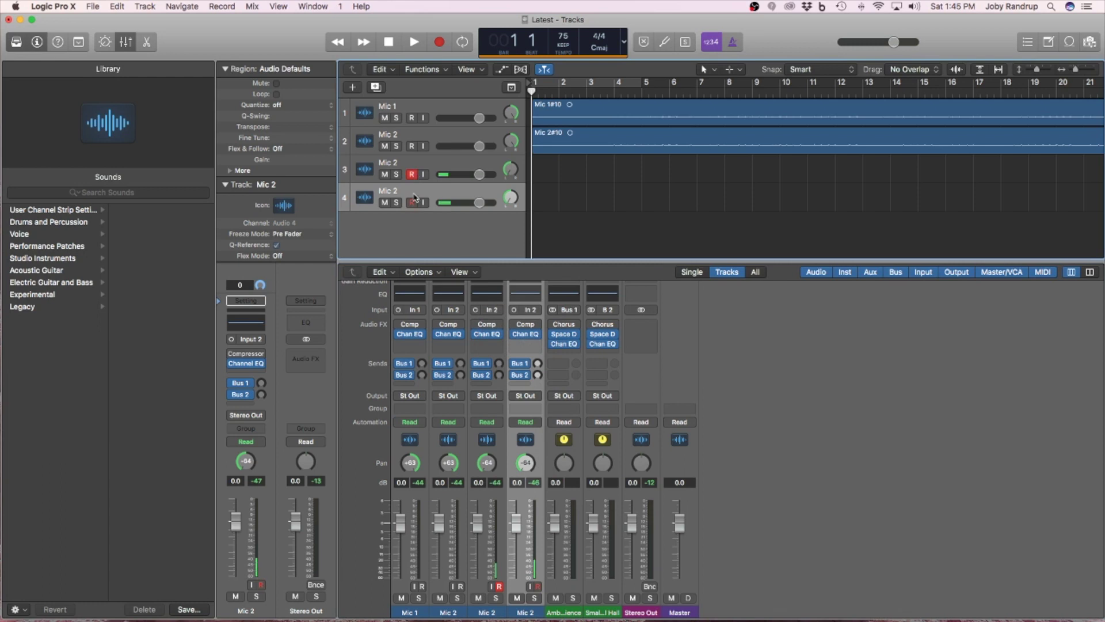
pyautogui.click(410, 175)
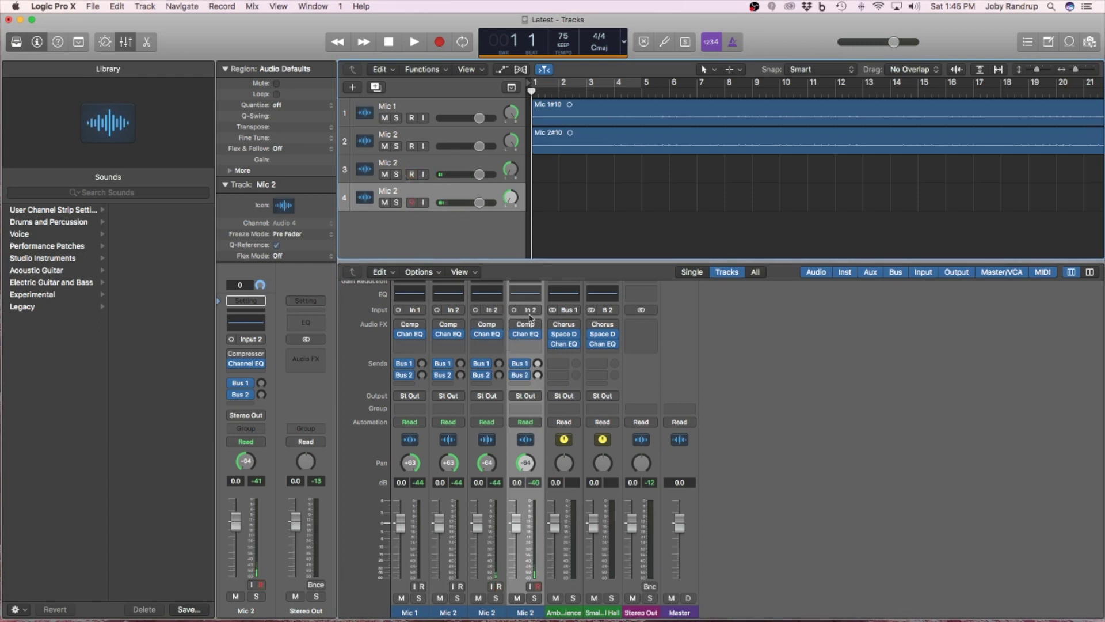
pyautogui.click(412, 176)
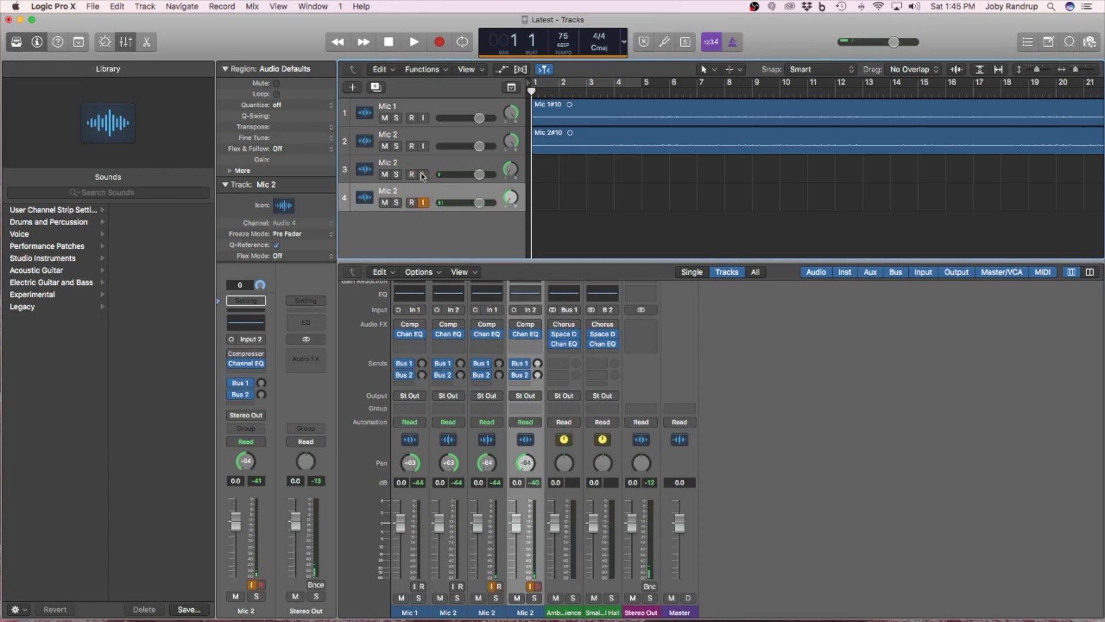
pyautogui.click(423, 204)
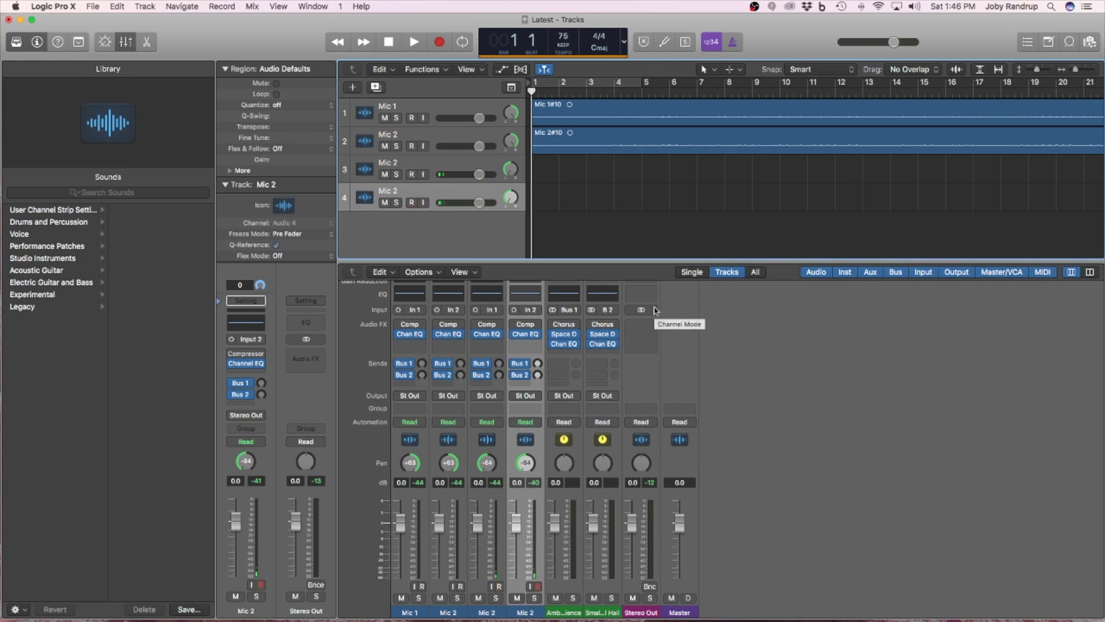
pyautogui.click(439, 42)
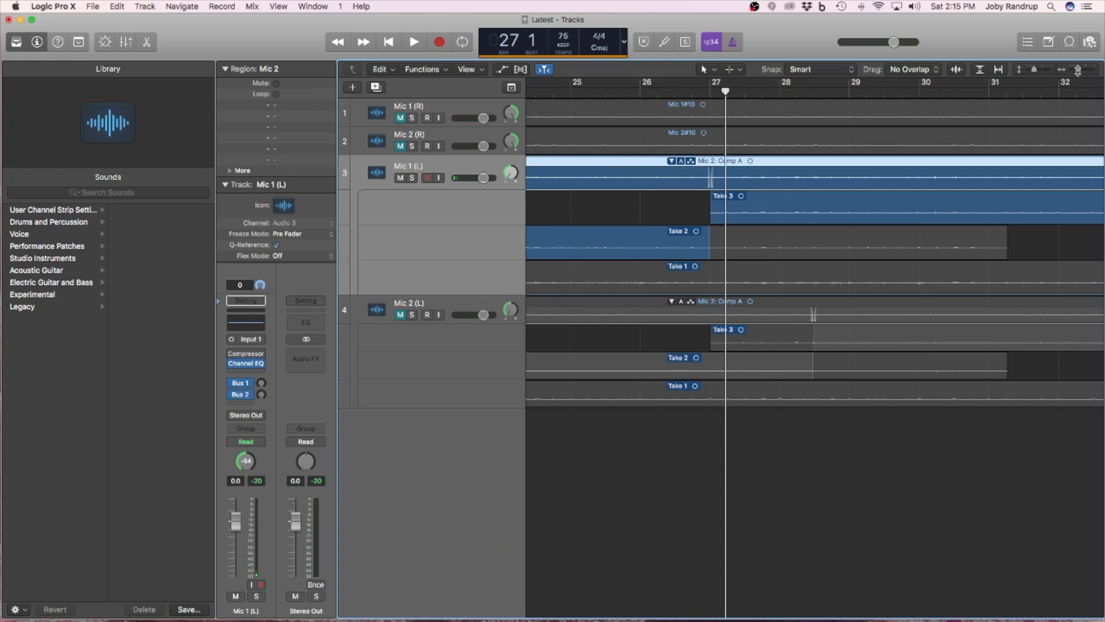
# - Zoom out horizontally to see the whole arrangement with the new takes
pyautogui.moveTo(1078, 70); pyautogui.dragTo(1065, 75)
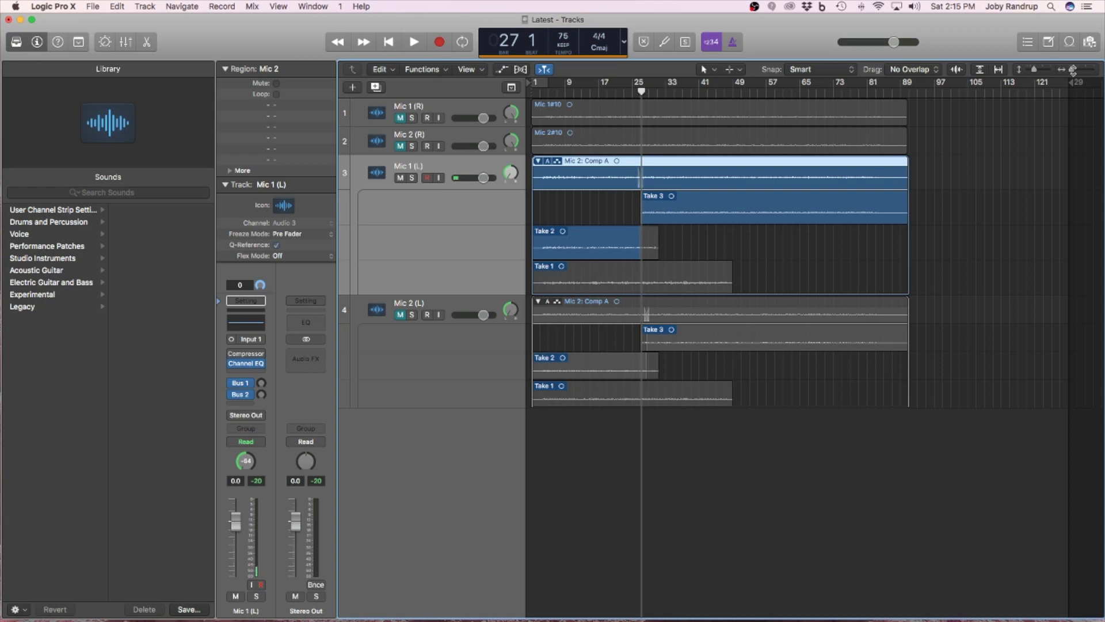
# - Centre Mic 1 (L)'s pan and audition the comp from bar 26
pyautogui.moveTo(1074, 70); pyautogui.dragTo(1088, 69)
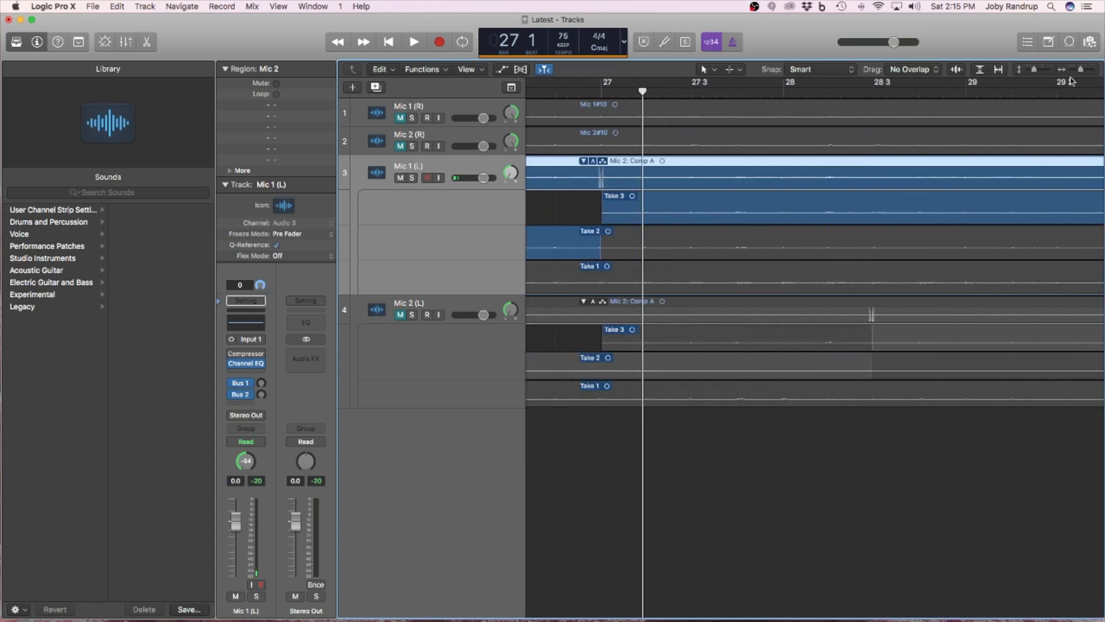
pyautogui.hscroll(-5, 888, 153)
pyautogui.click(657, 92)
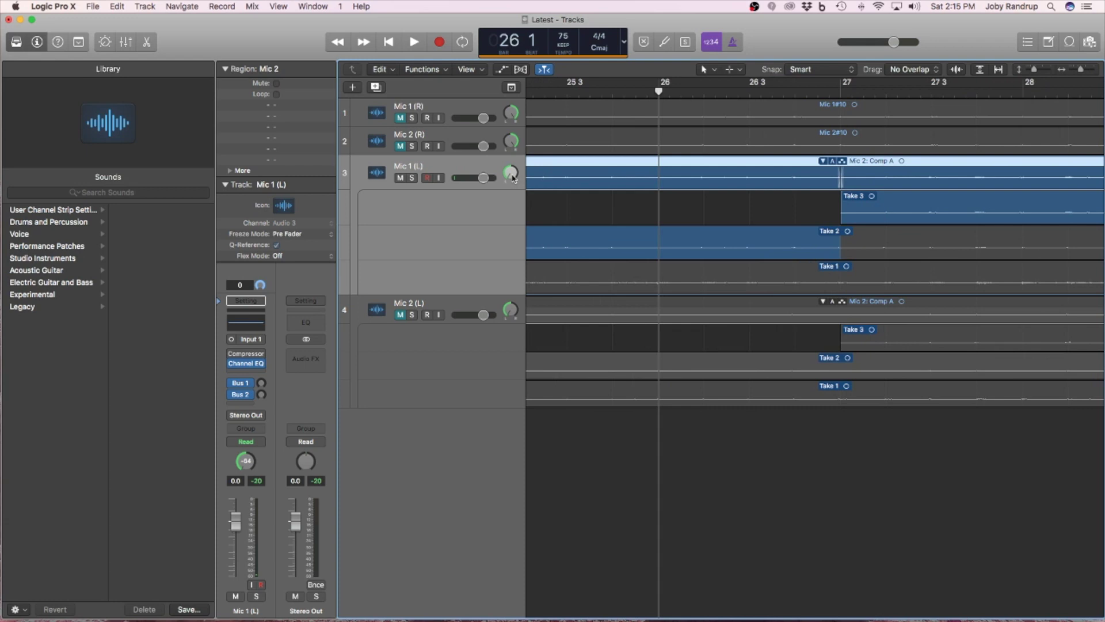
pyautogui.moveTo(513, 178); pyautogui.dragTo(510, 173)
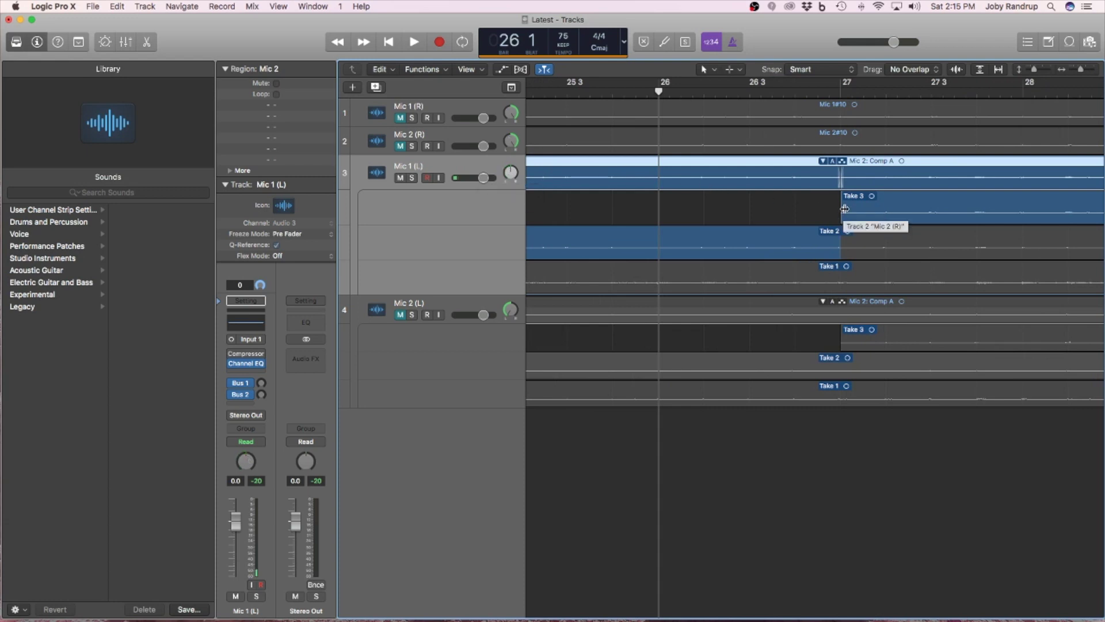
pyautogui.press('space')
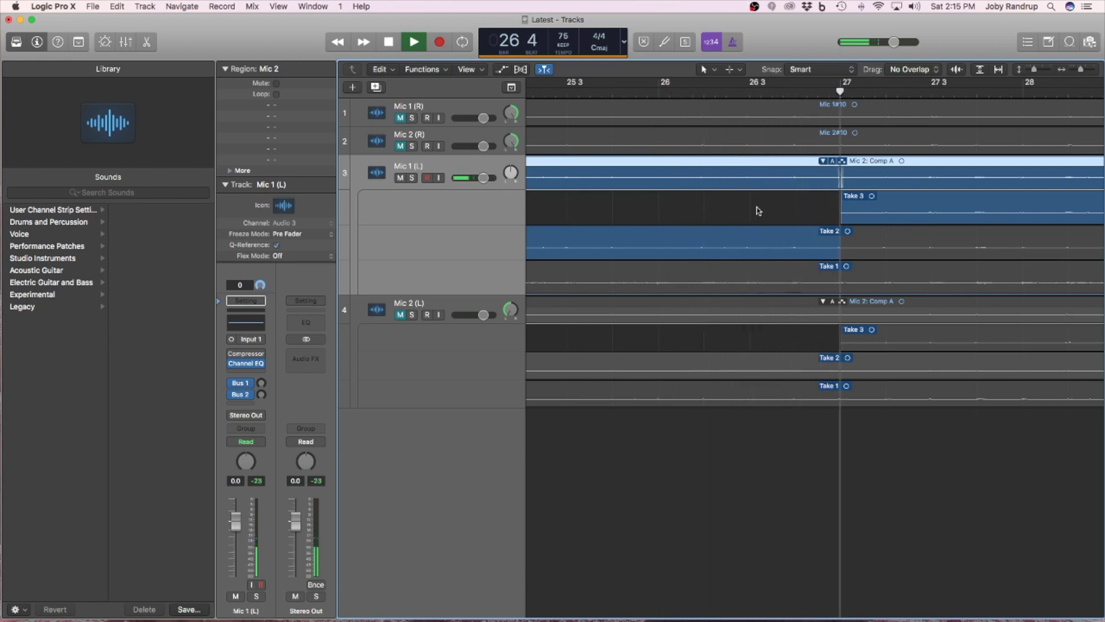
pyautogui.press('space')
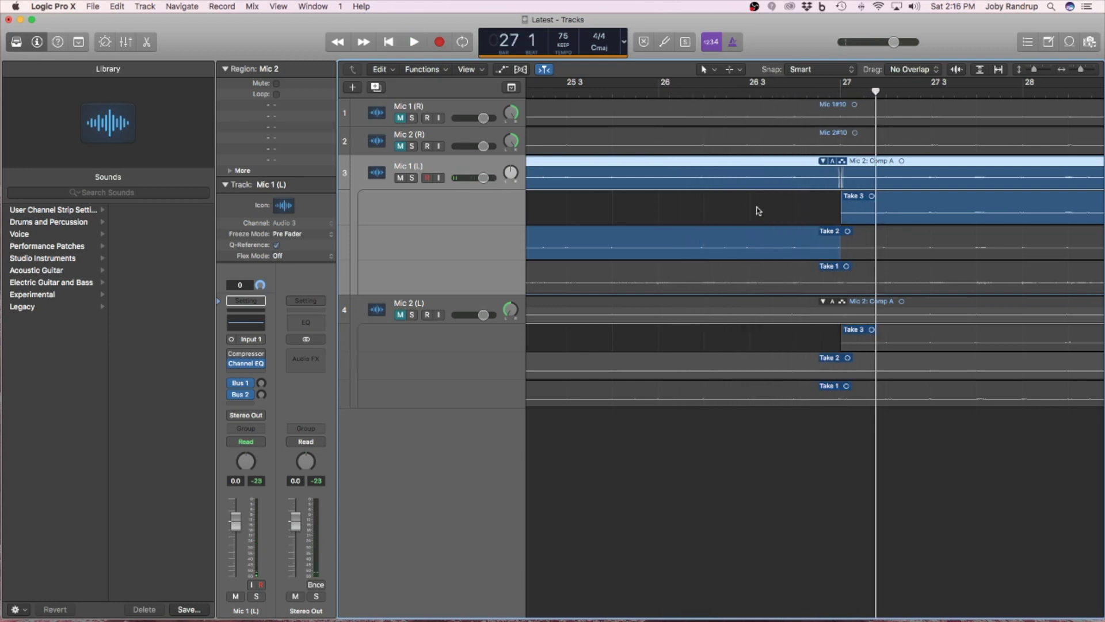
pyautogui.click(658, 91)
pyautogui.press('space')
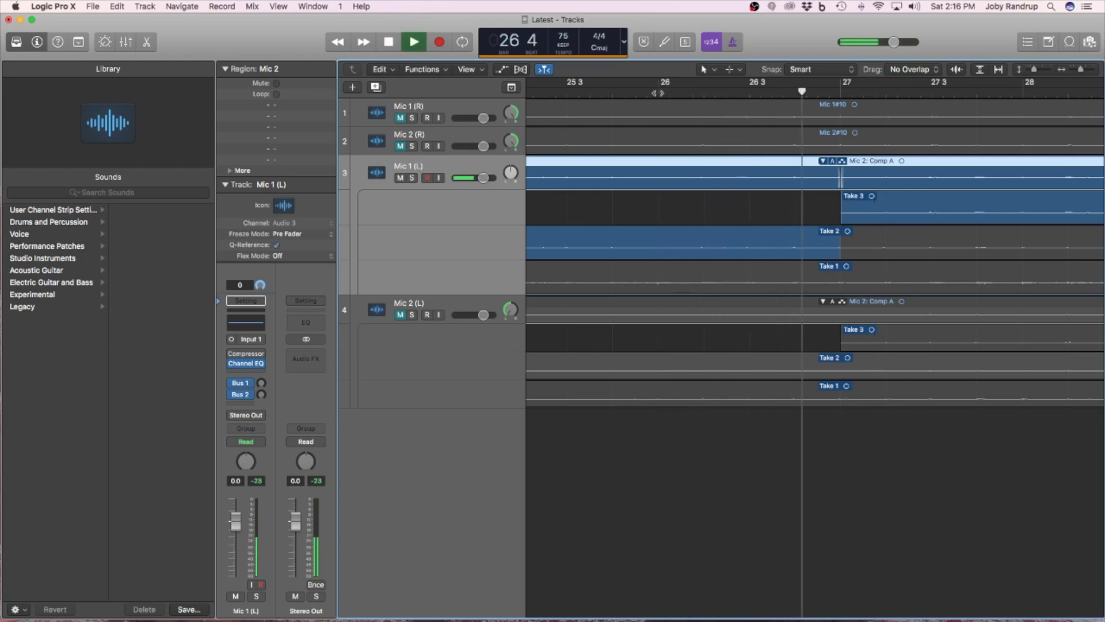
pyautogui.press('space')
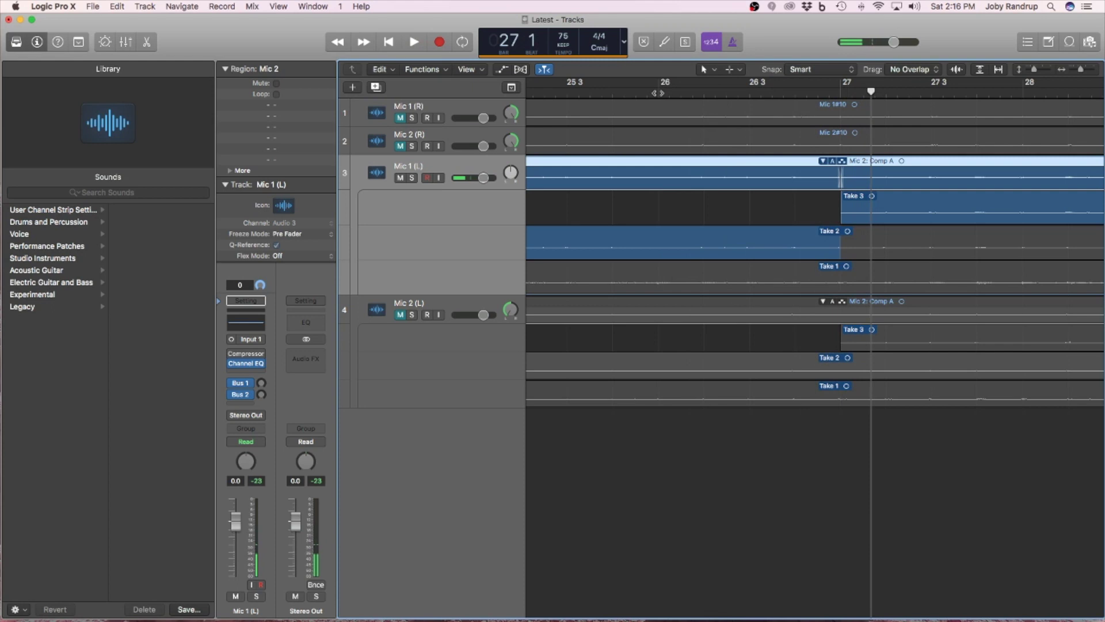
# - Extend Take 2 so Take 3 starts near bar 28 3, then audition from bar 27 3
pyautogui.hscroll(3, 507, 216)
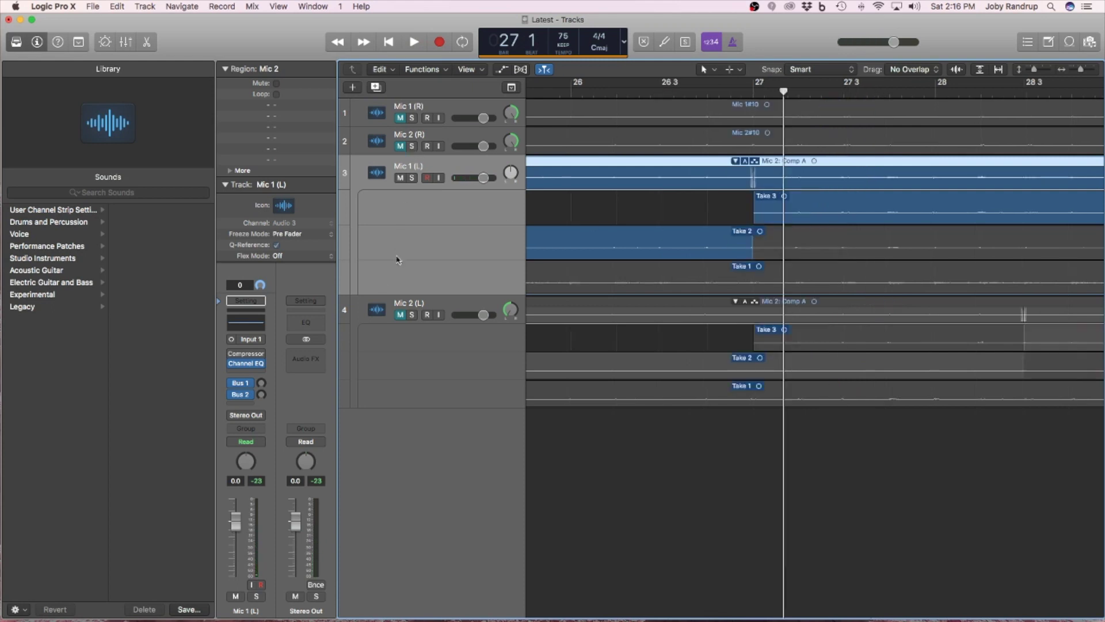
pyautogui.click(616, 298)
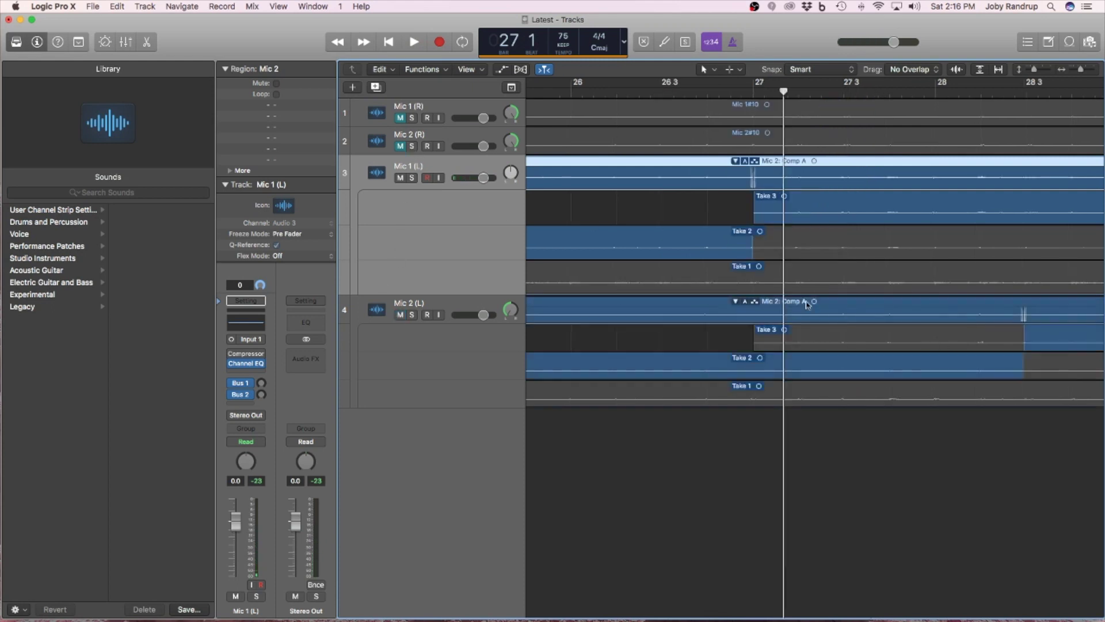
pyautogui.moveTo(754, 211); pyautogui.dragTo(1023, 216)
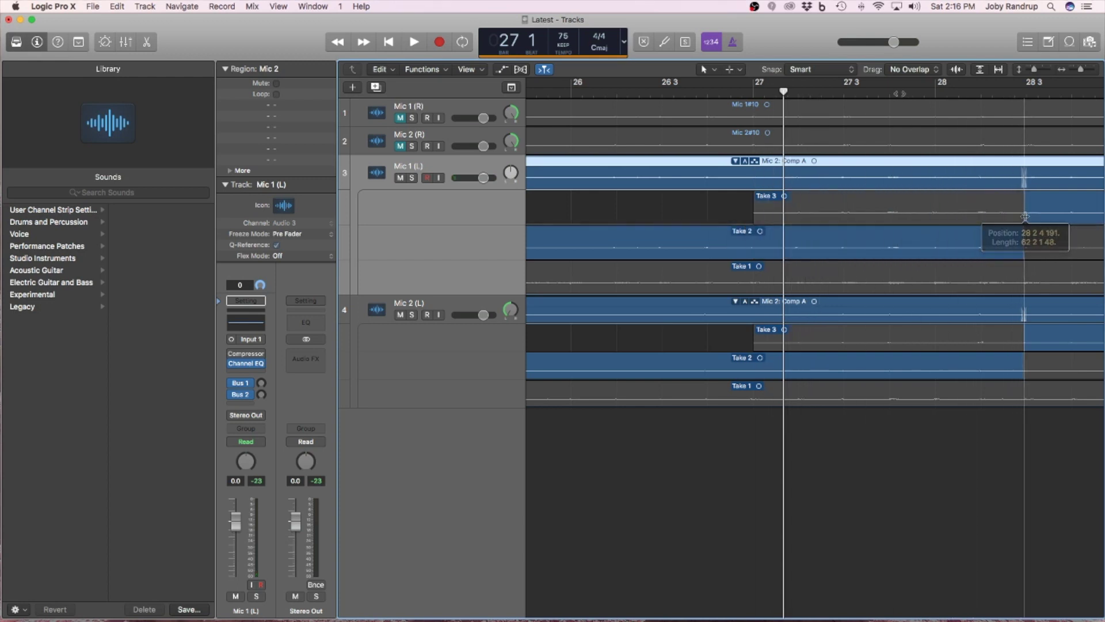
pyautogui.click(902, 92)
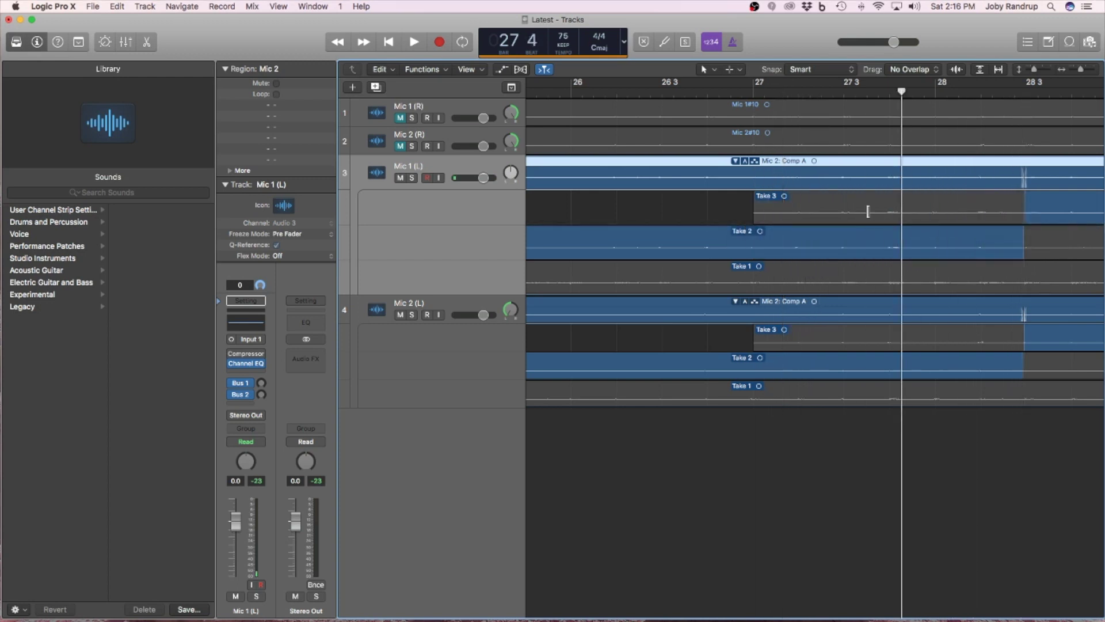
pyautogui.press('space')
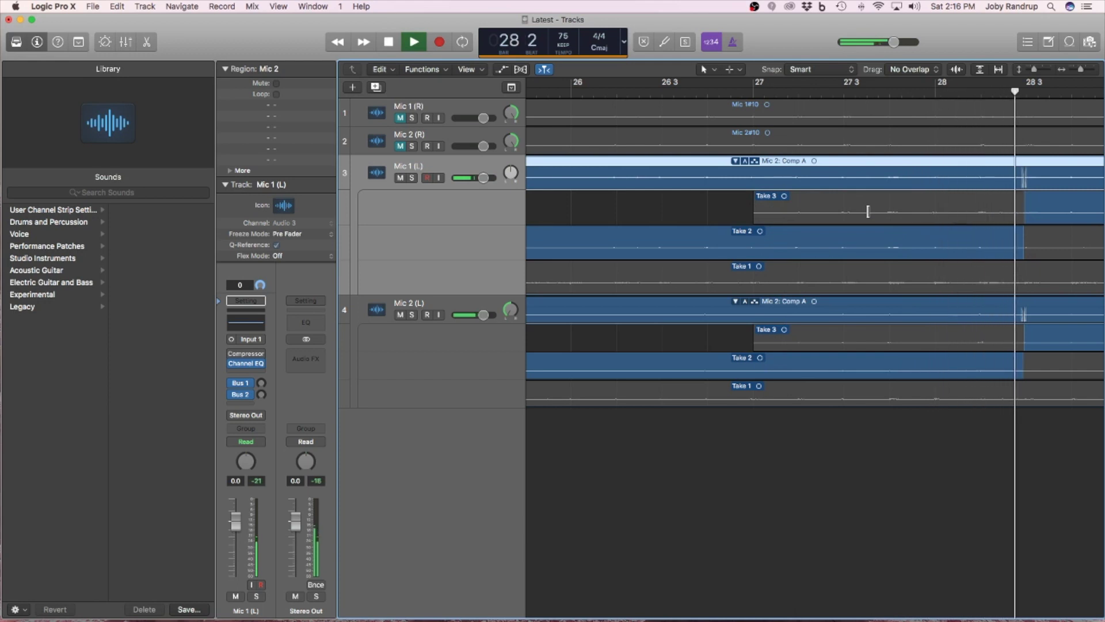
pyautogui.press('space')
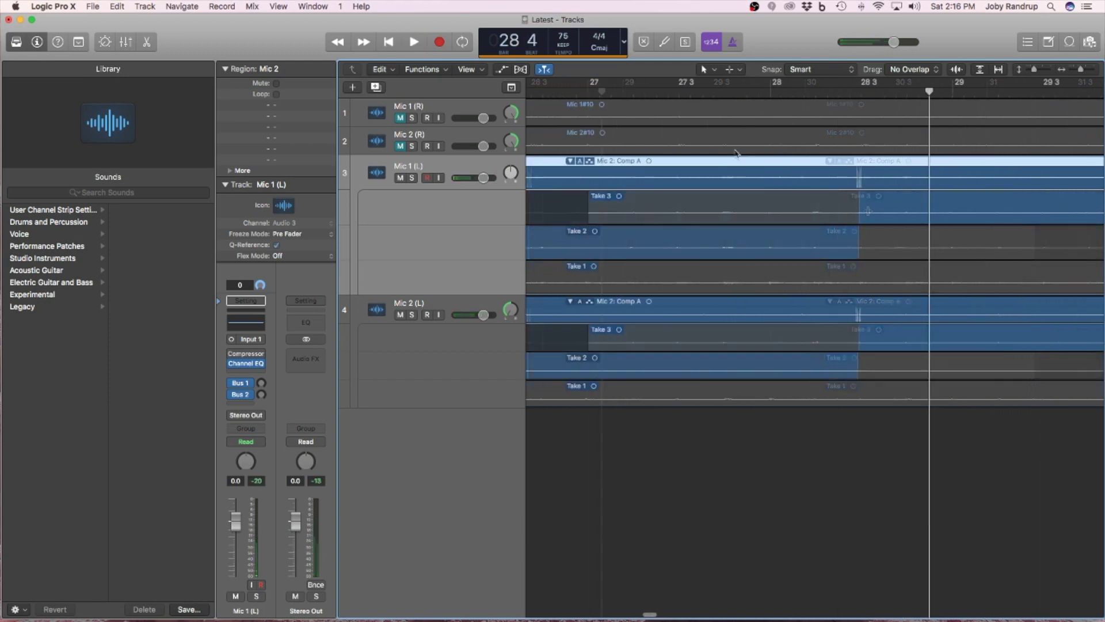
pyautogui.click(680, 92)
pyautogui.press('space')
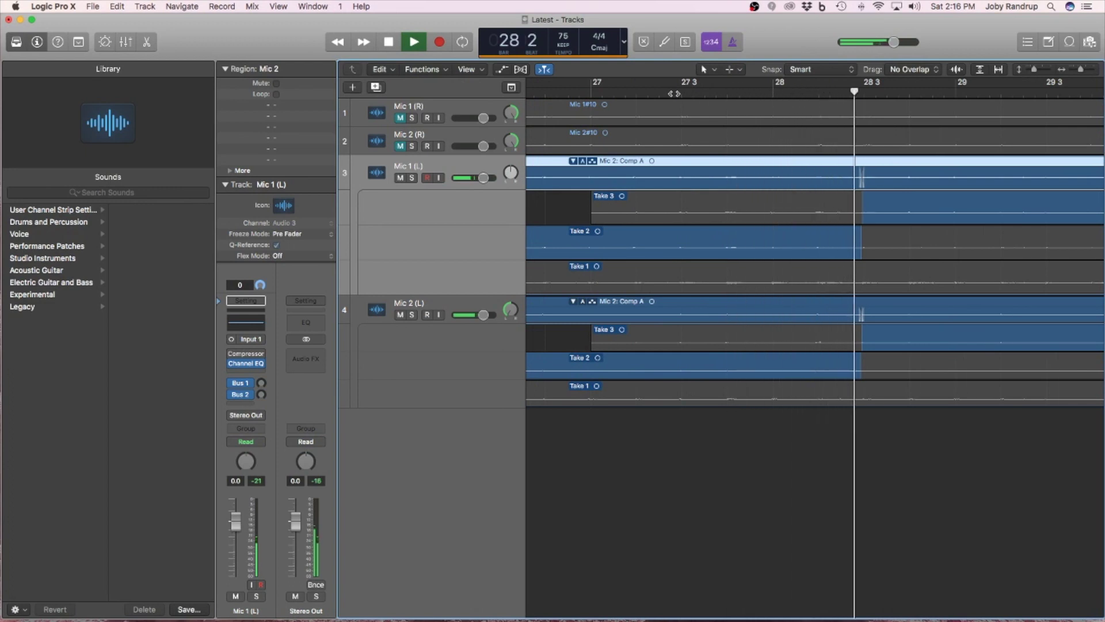
pyautogui.press('space')
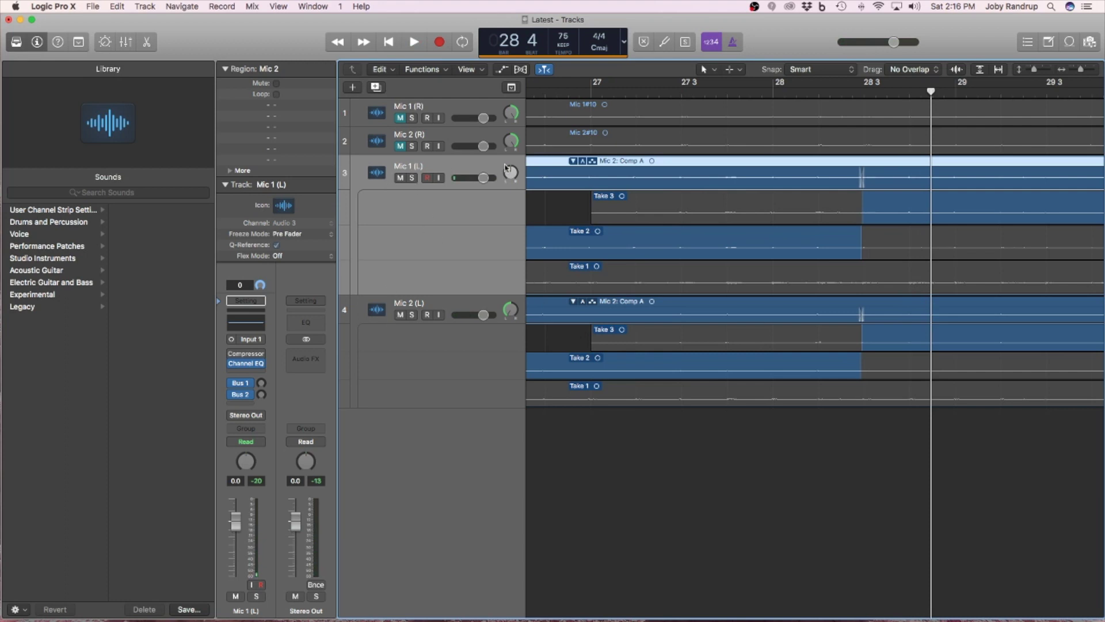
# - Pan Mic 1 (L) hard left to -64 and set Mic 2 (L)'s Take 2/Take 3 switch at bar 28 3
pyautogui.moveTo(516, 173); pyautogui.dragTo(519, 178)
pyautogui.moveTo(861, 340); pyautogui.dragTo(807, 340)
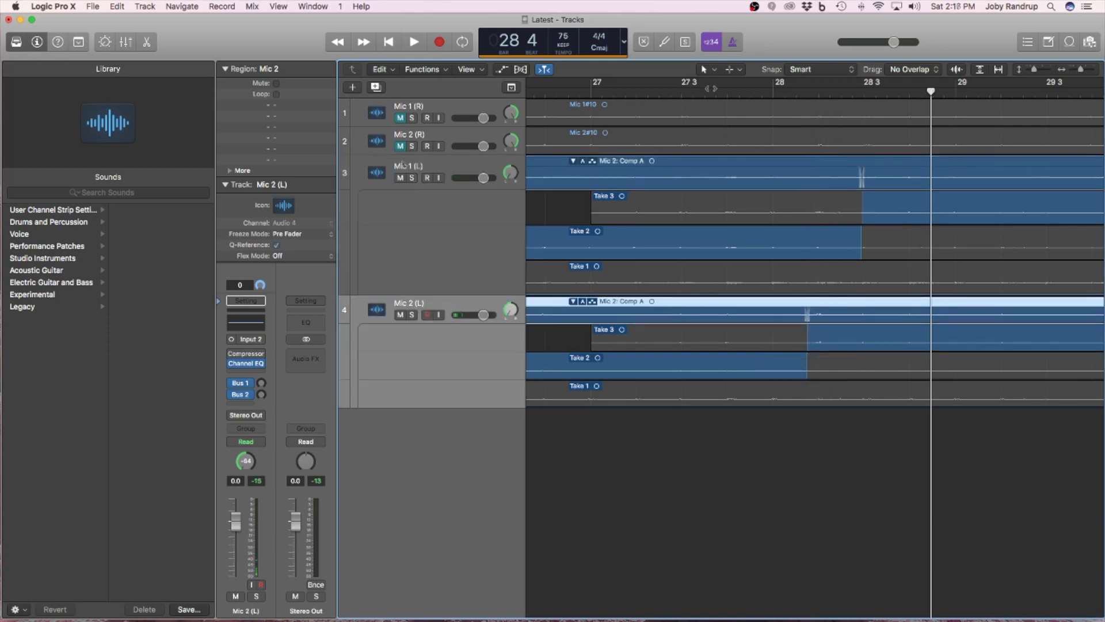
pyautogui.click(678, 95)
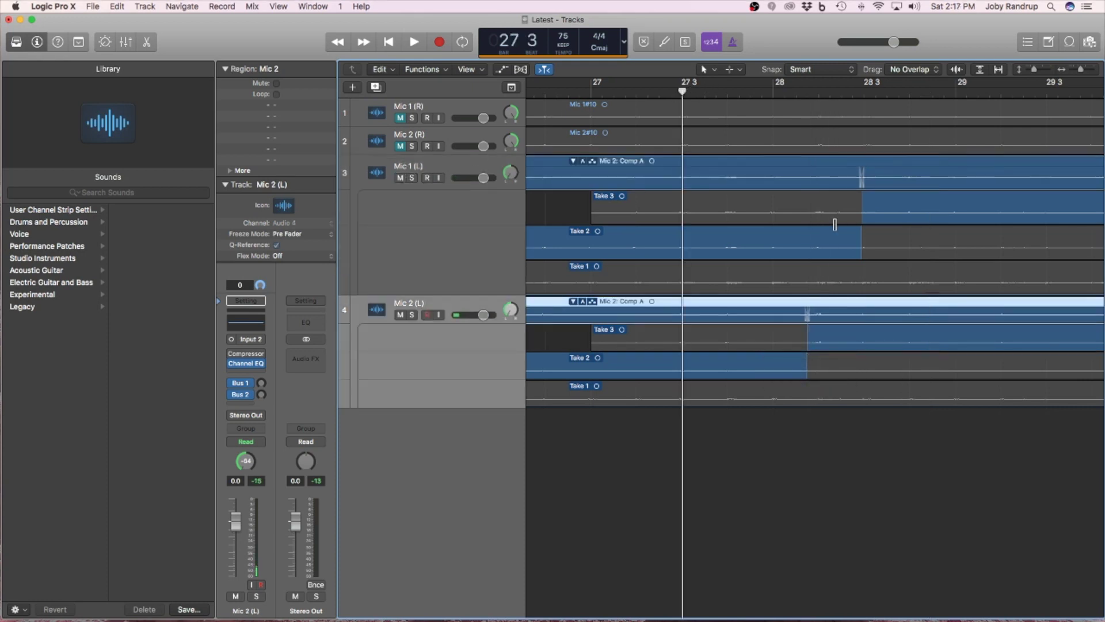
pyautogui.press('space')
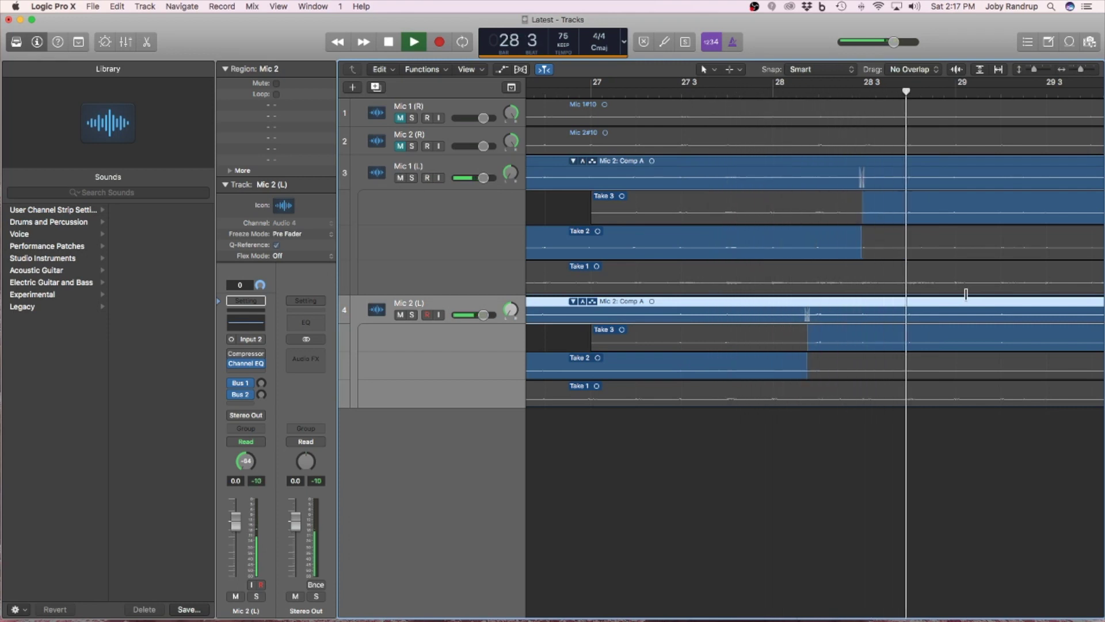
pyautogui.press('space')
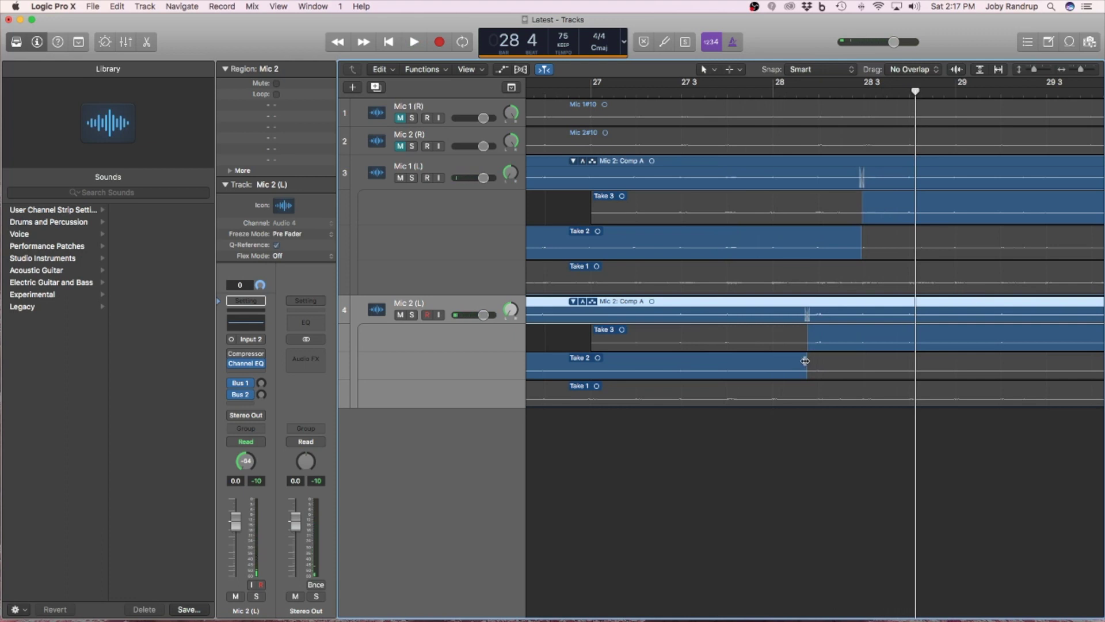
pyautogui.moveTo(805, 363); pyautogui.dragTo(861, 367)
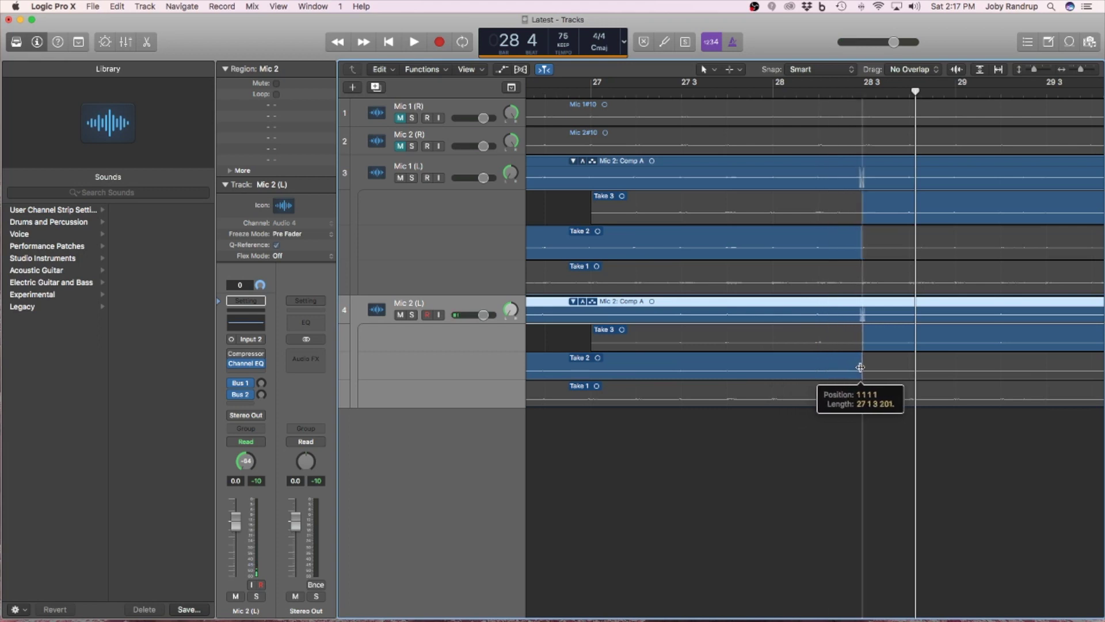
pyautogui.moveTo(860, 367); pyautogui.dragTo(860, 368)
# - Audition the comp from bar 27 3, then unmute Mic 1 (R) and Mic 2 (R)
pyautogui.click(707, 94)
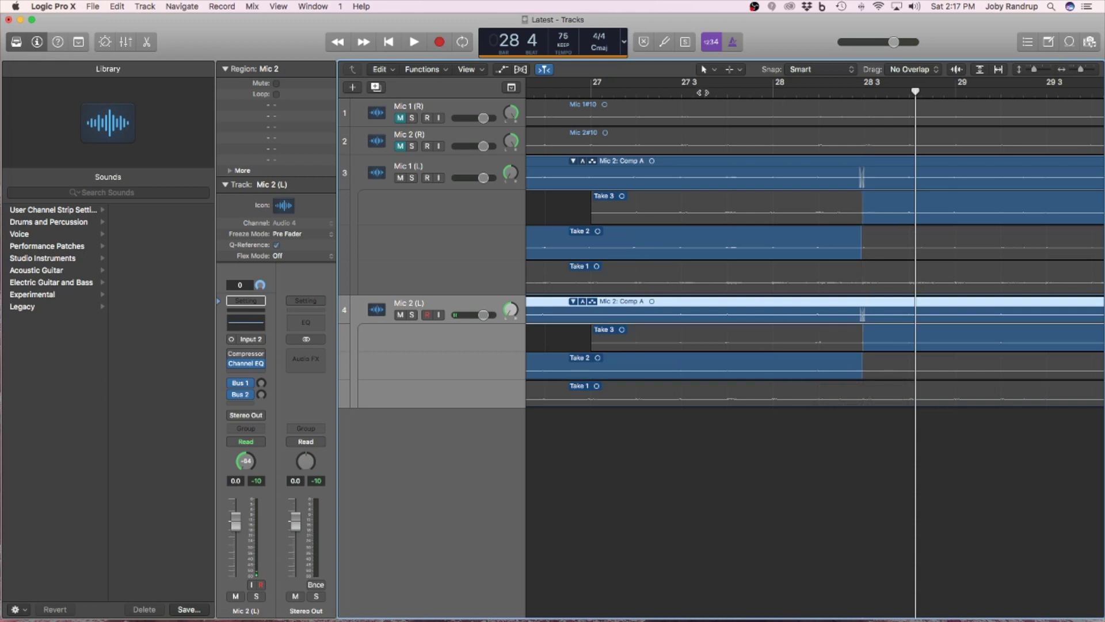
pyautogui.press('space')
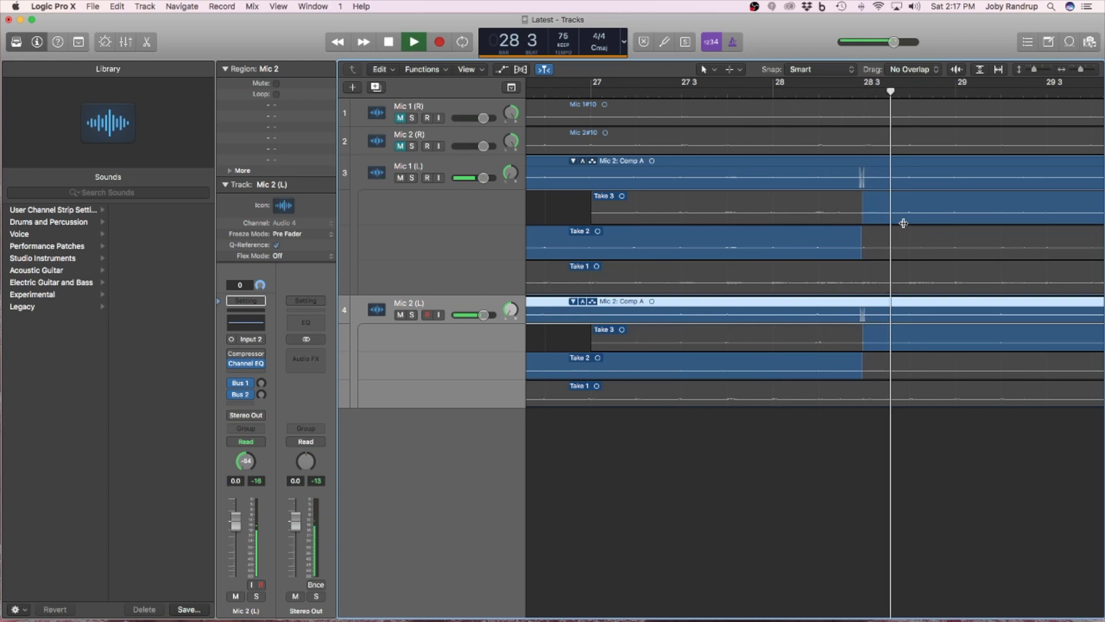
pyautogui.press('space')
pyautogui.click(400, 118)
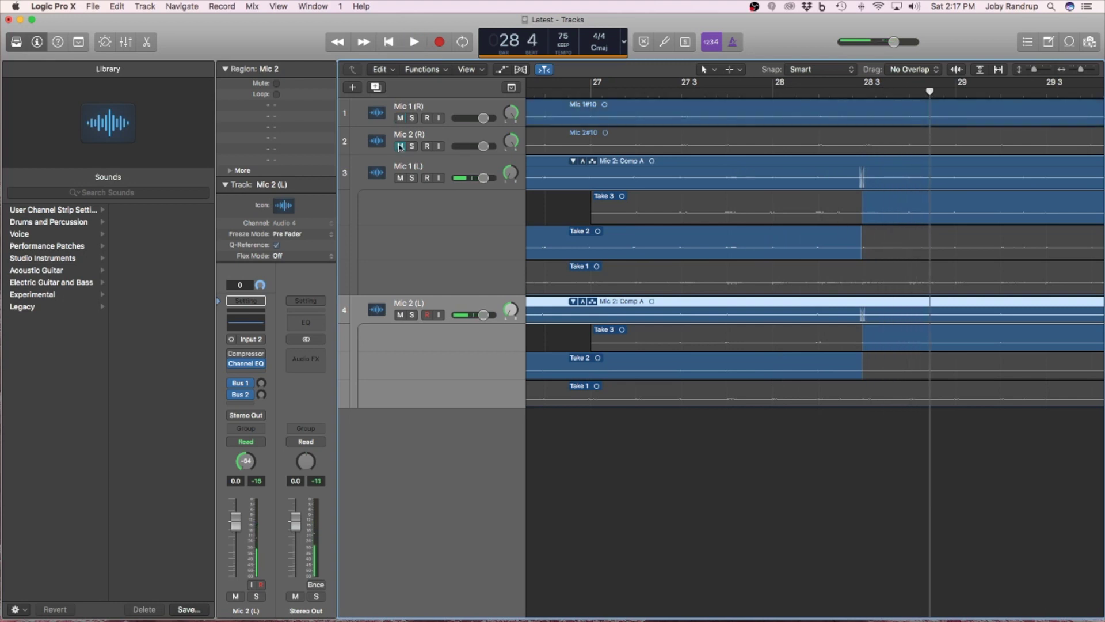
pyautogui.click(400, 146)
# - Collapse the Mic 1 (L) and Mic 2 (L) take folders and play all four mic tracks
pyautogui.click(656, 91)
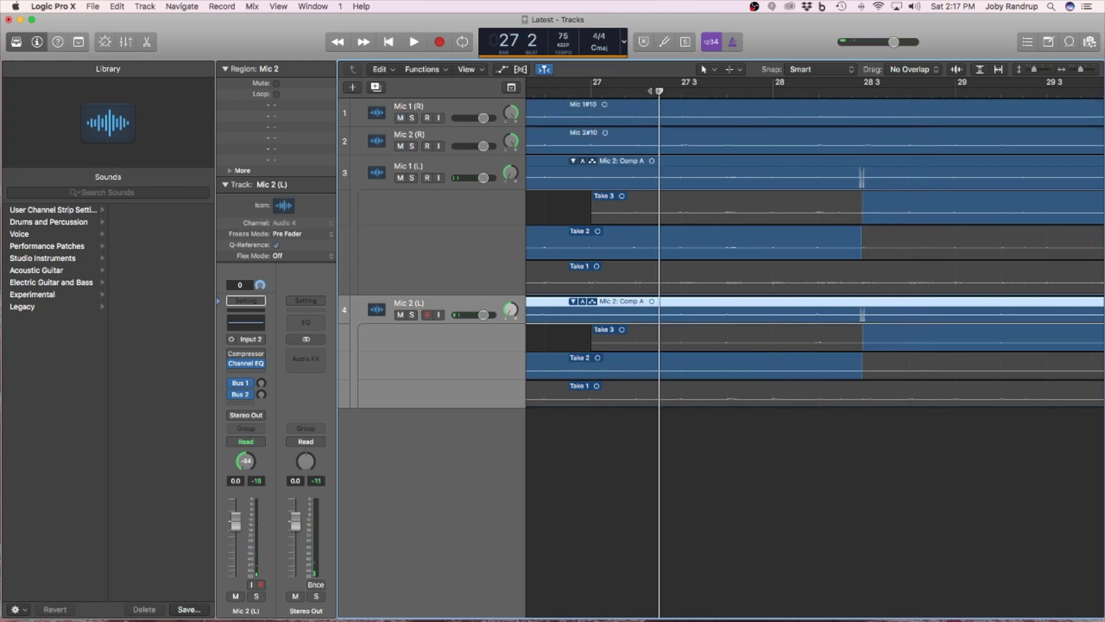
pyautogui.click(573, 161)
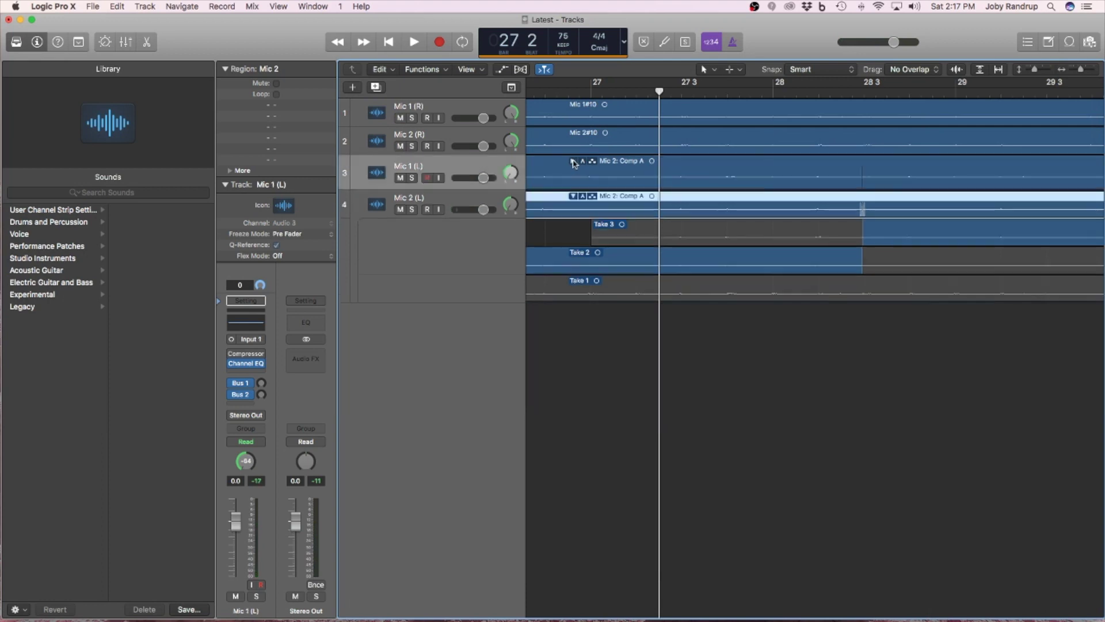
pyautogui.click(574, 197)
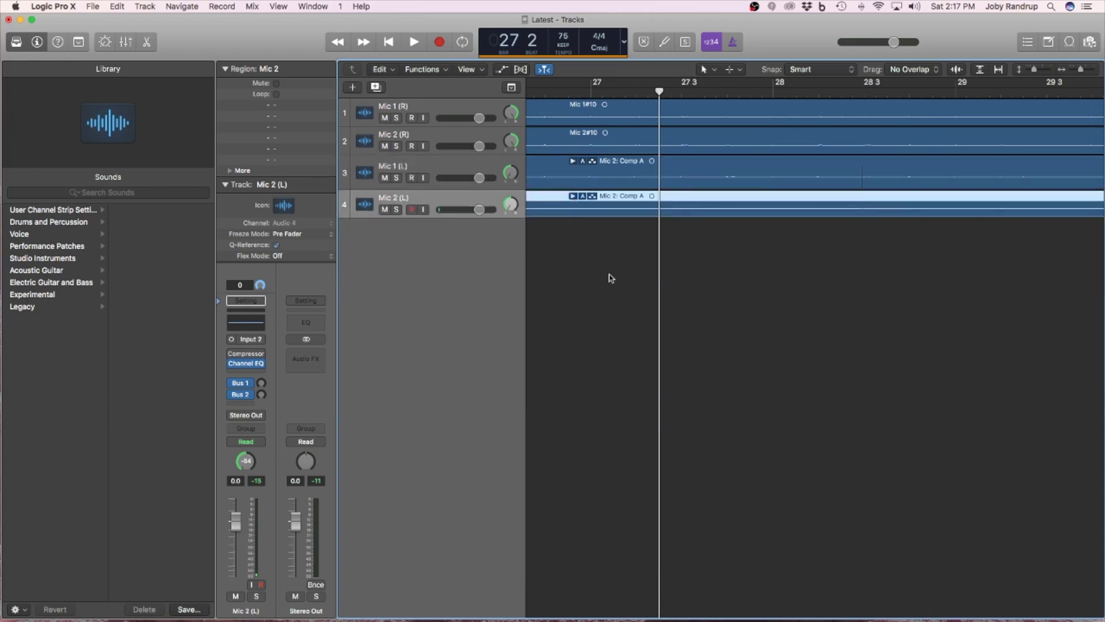
pyautogui.press('space')
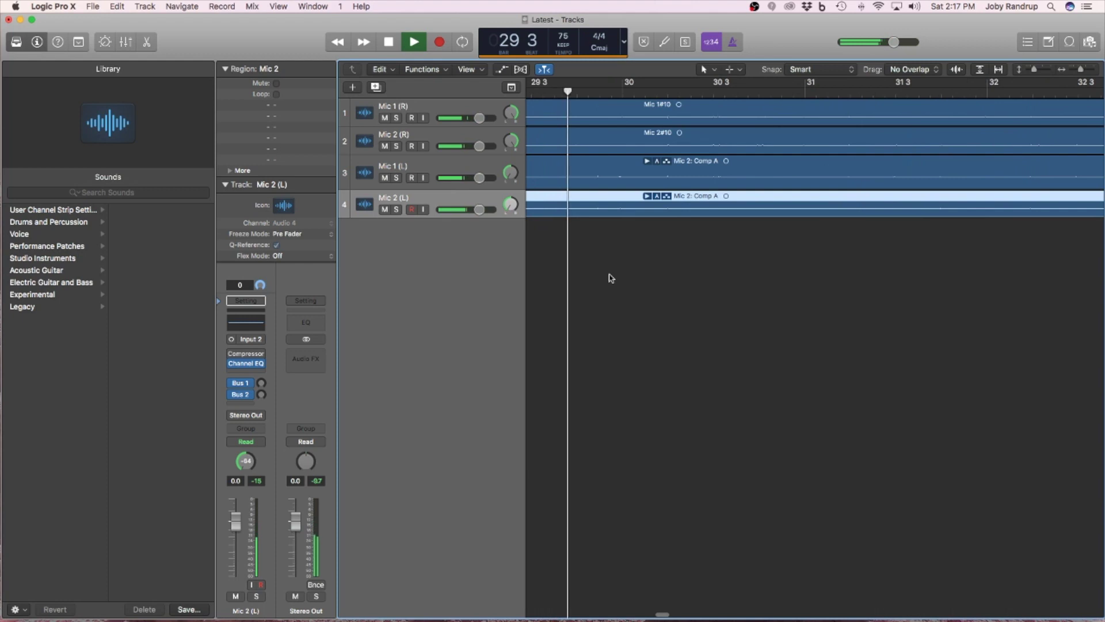
pyautogui.press('space')
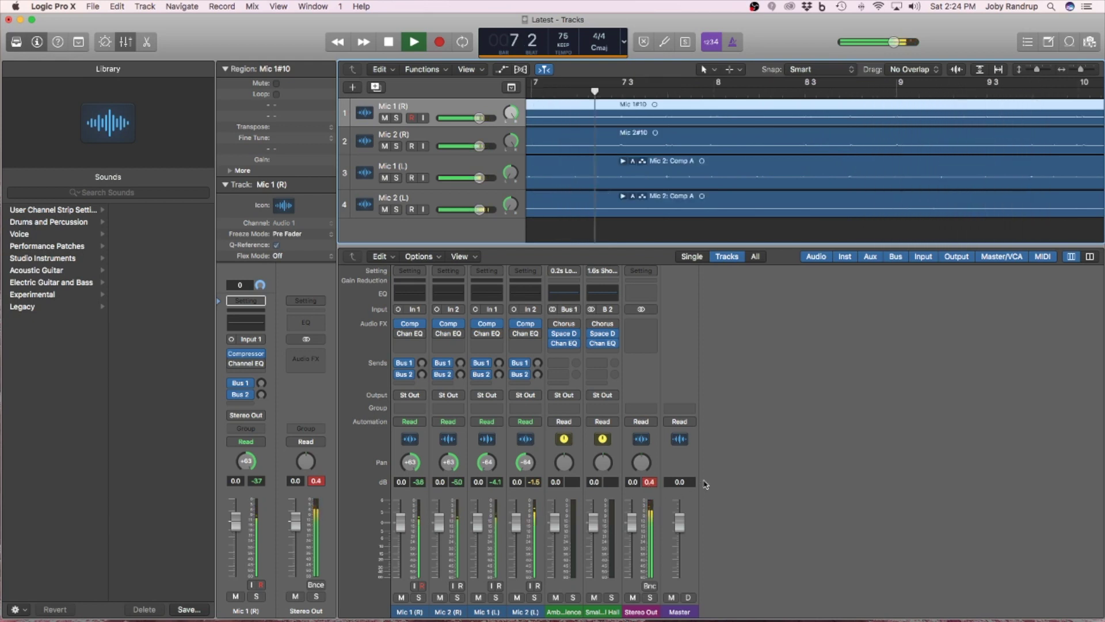
# - Stop playback and try Mic 1 (R) at -2 dB and Mic 2 (R) at -12 dB
pyautogui.press('space')
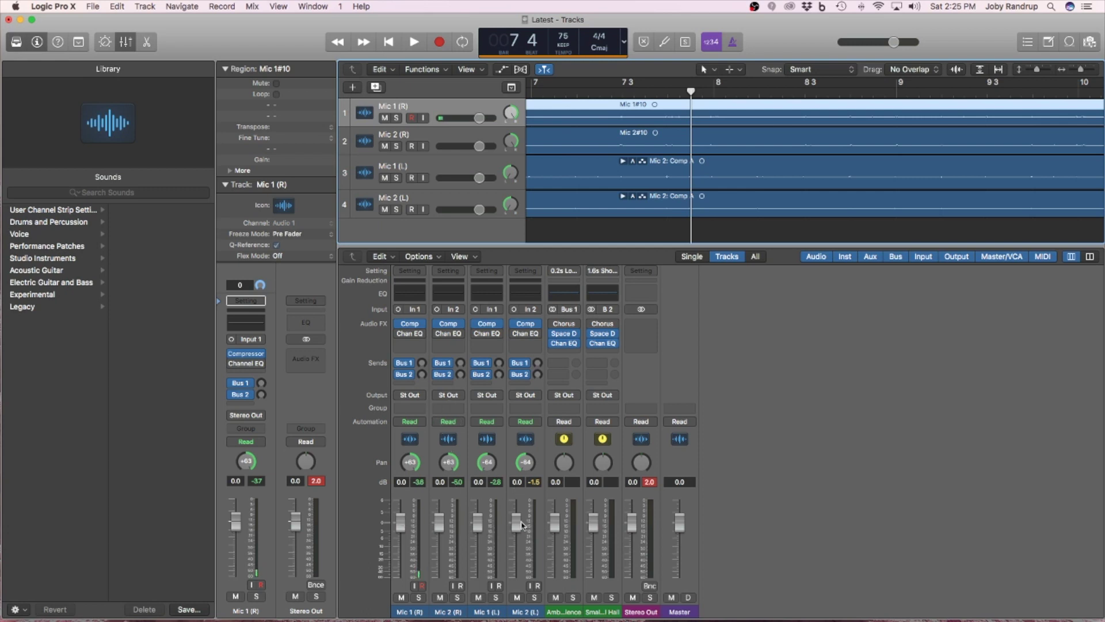
pyautogui.doubleClick(400, 482)
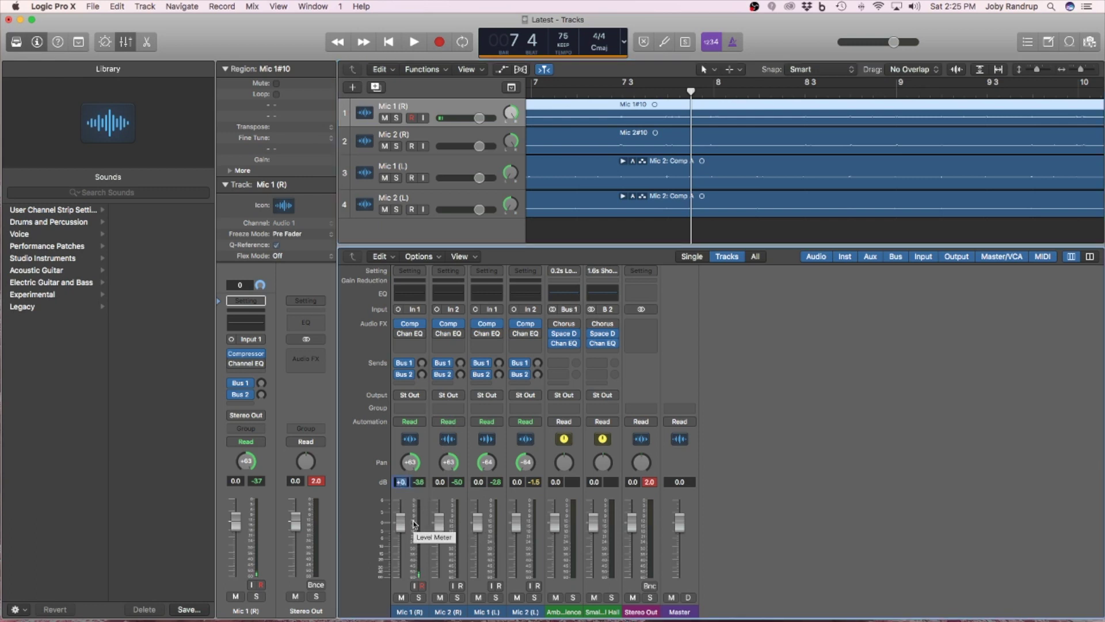
pyautogui.write('-2')
pyautogui.press('Return')
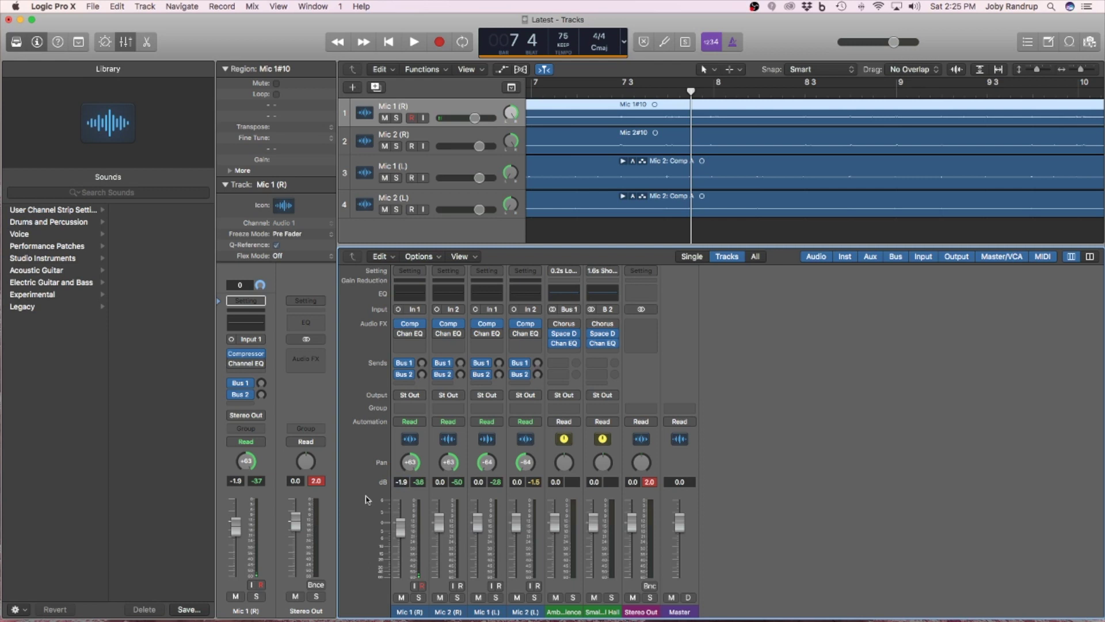
pyautogui.doubleClick(440, 482)
pyautogui.write('-1')
pyautogui.write('2')
pyautogui.press('Return')
# - Reset the Mic 1 (R) and Mic 2 (R) volumes to 0.0 dB
pyautogui.doubleClick(401, 483)
pyautogui.write('0')
pyautogui.press('Return')
pyautogui.doubleClick(439, 482)
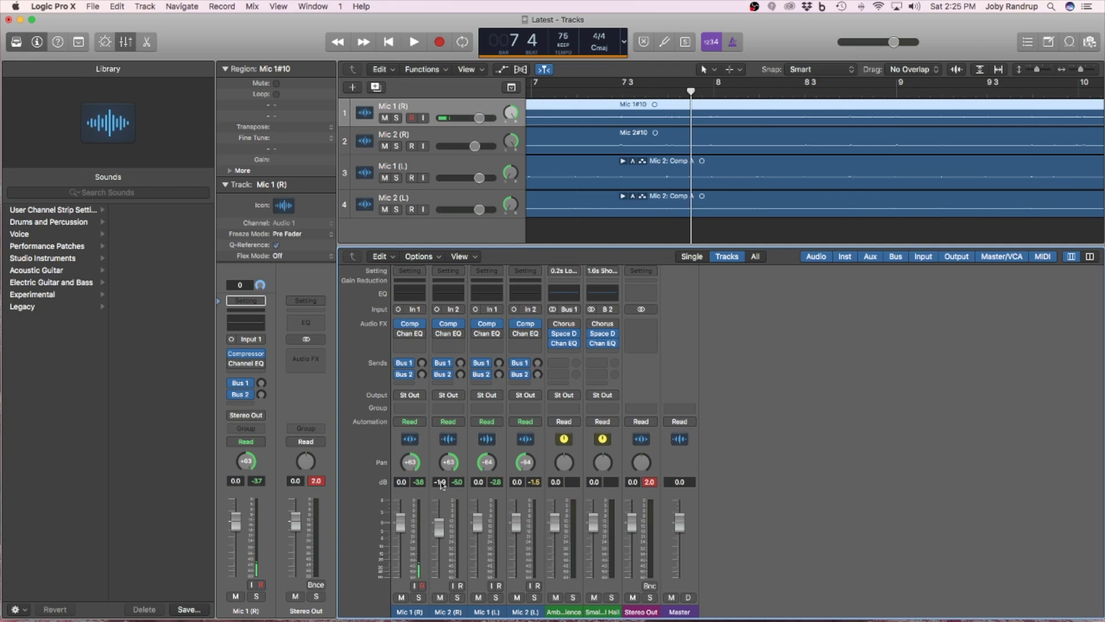
pyautogui.write('0')
pyautogui.press('Return')
pyautogui.click(410, 409)
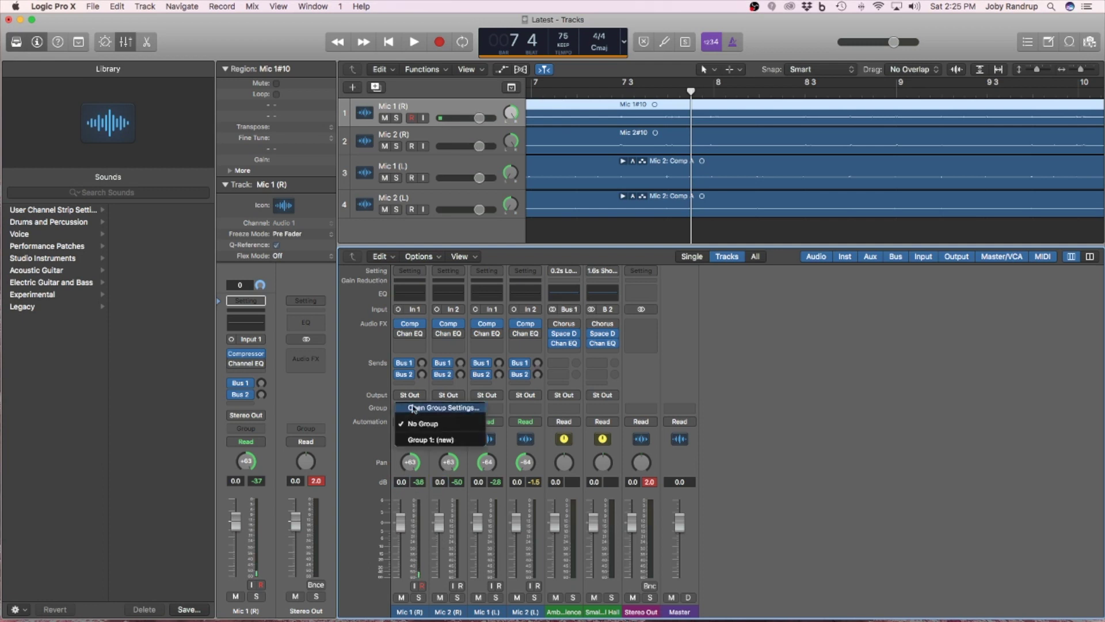
# - Create a new group named Acoustic Guitars containing Mic 1 (R)
pyautogui.click(419, 439)
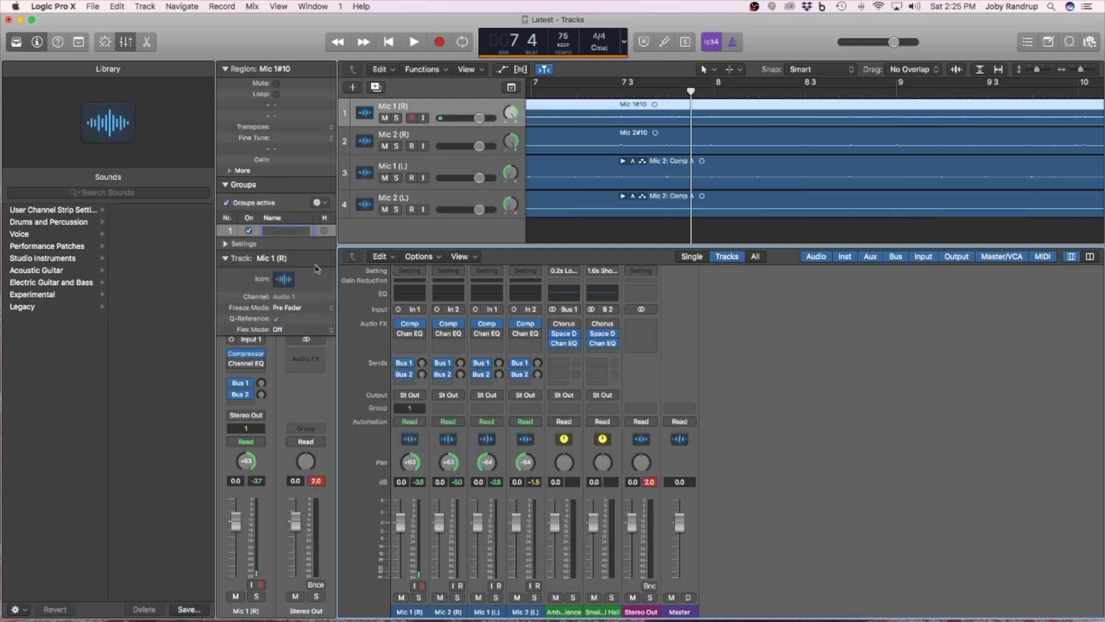
pyautogui.write('A')
pyautogui.write('coustic Guitars')
pyautogui.press('Return')
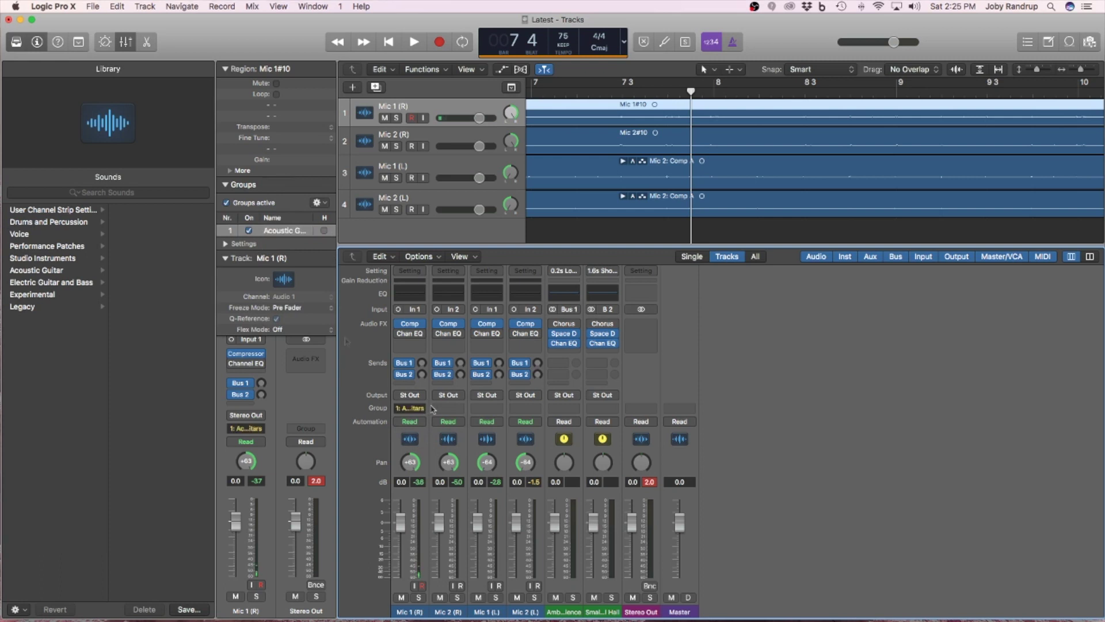
# - Add Mic 2 (R), Mic 1 (L) and Mic 2 (L) to the group and lower all four to -4.1 dB
pyautogui.click(448, 408)
pyautogui.click(461, 439)
pyautogui.click(487, 408)
pyautogui.click(490, 440)
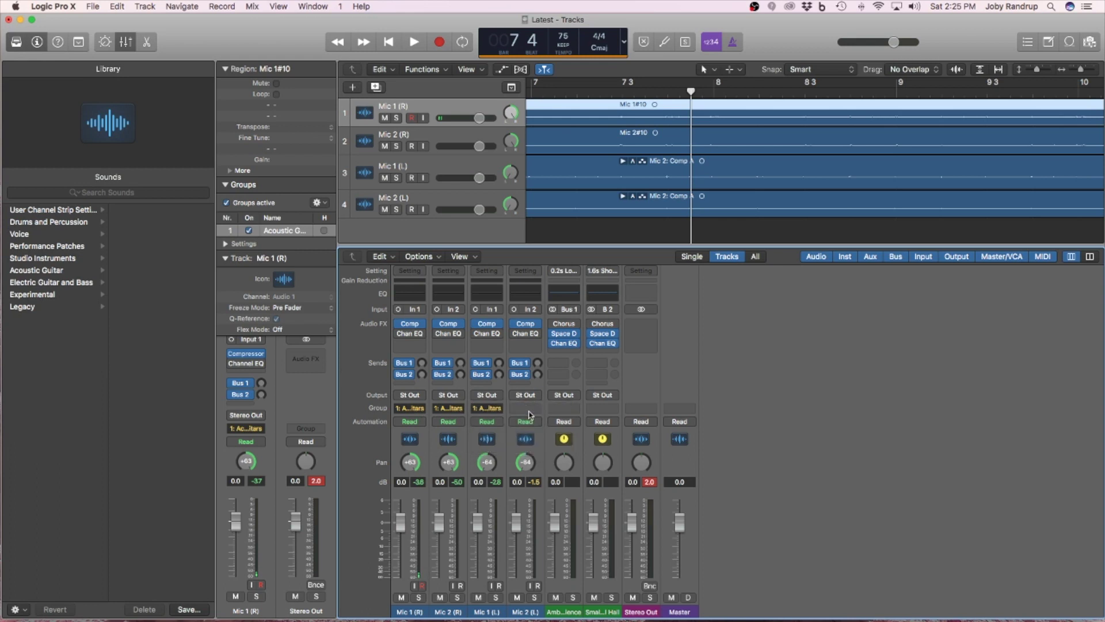
pyautogui.click(525, 408)
pyautogui.click(530, 439)
pyautogui.moveTo(235, 521); pyautogui.dragTo(235, 533)
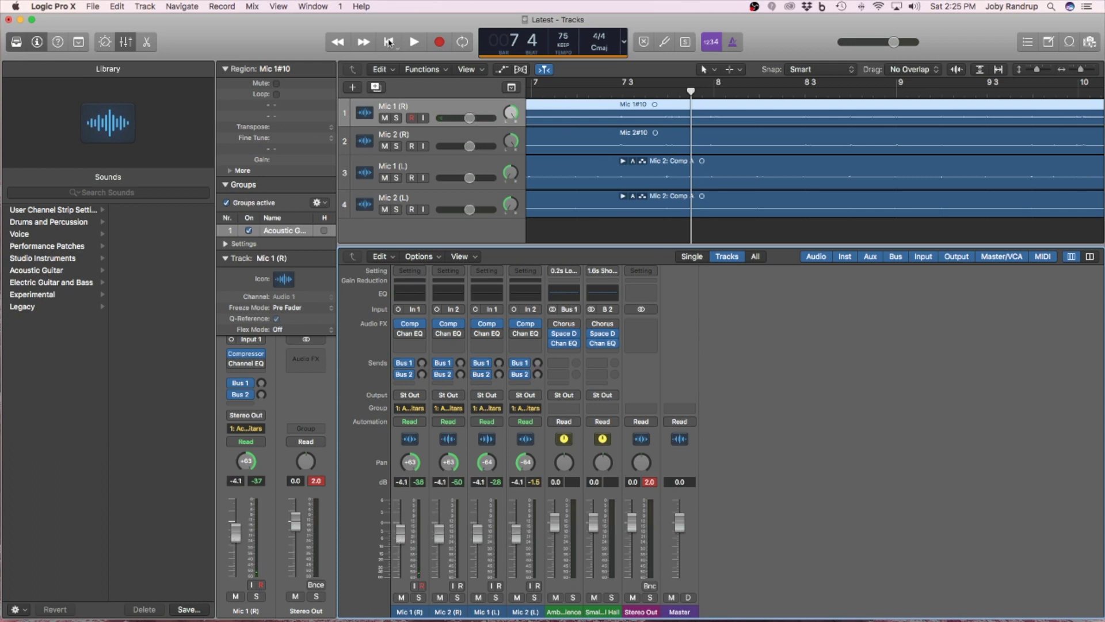
pyautogui.click(388, 42)
# - Play from bar 1 to hear the Acoustic Guitars group at -4.1 dB
pyautogui.press('space')
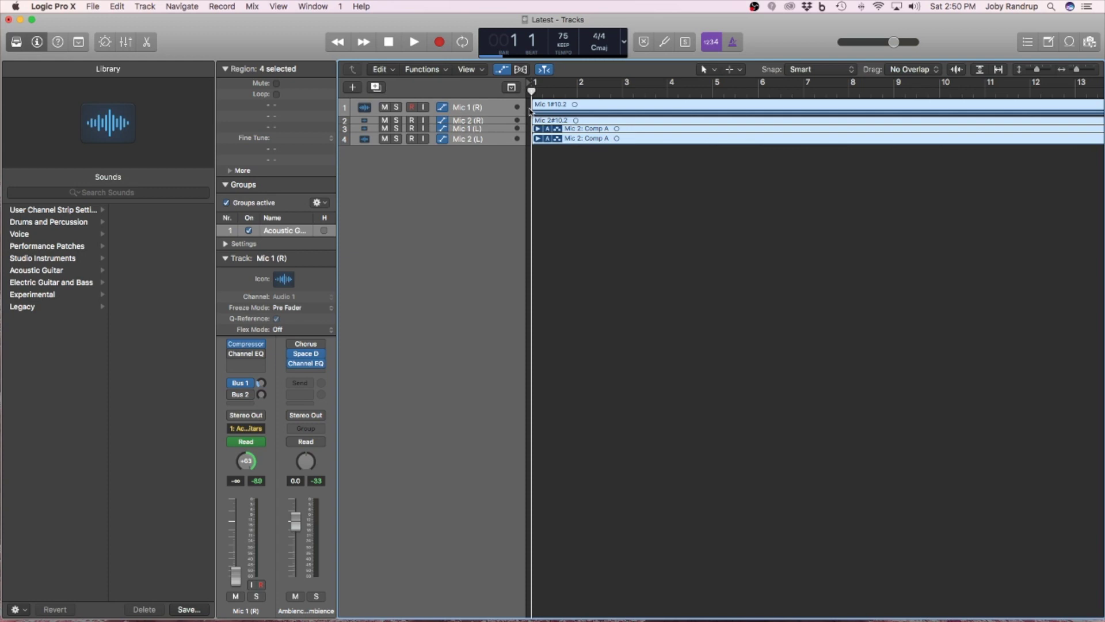
# - Open the Project or Section bounce settings, compare PCM and Apple Lossless, then return to MP3
pyautogui.click(117, 6)
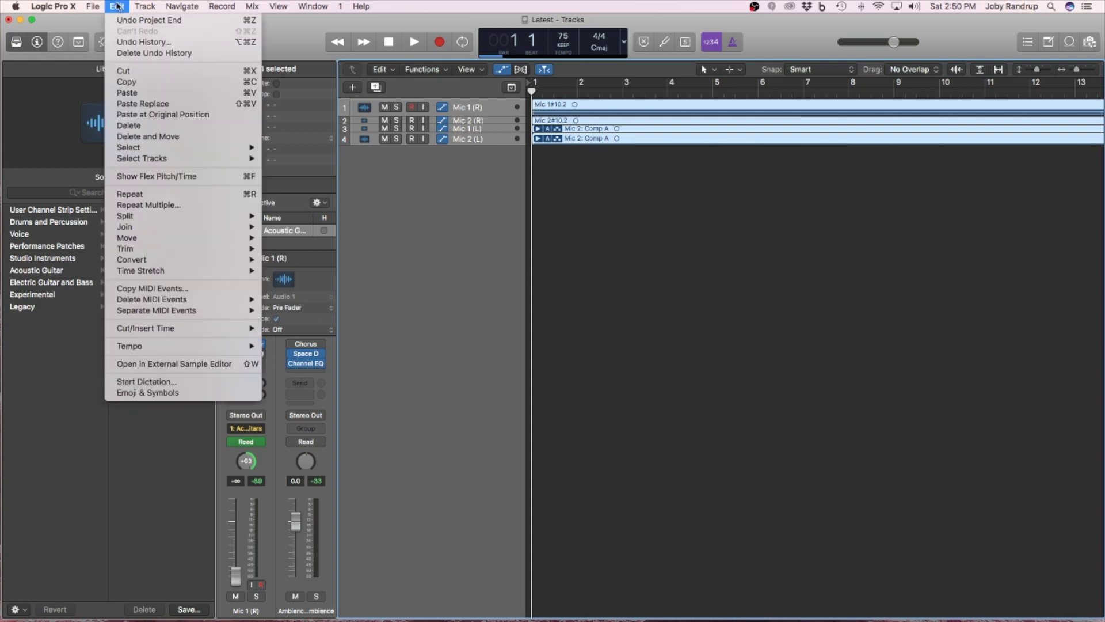
pyautogui.moveTo(93, 6)
pyautogui.moveTo(122, 264)
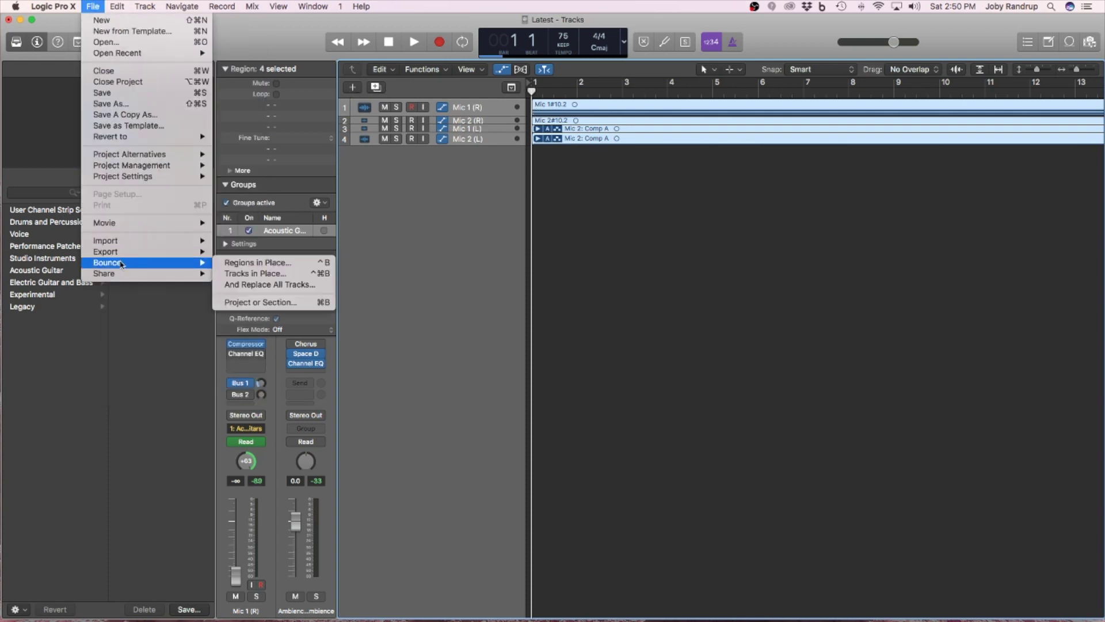
pyautogui.click(268, 302)
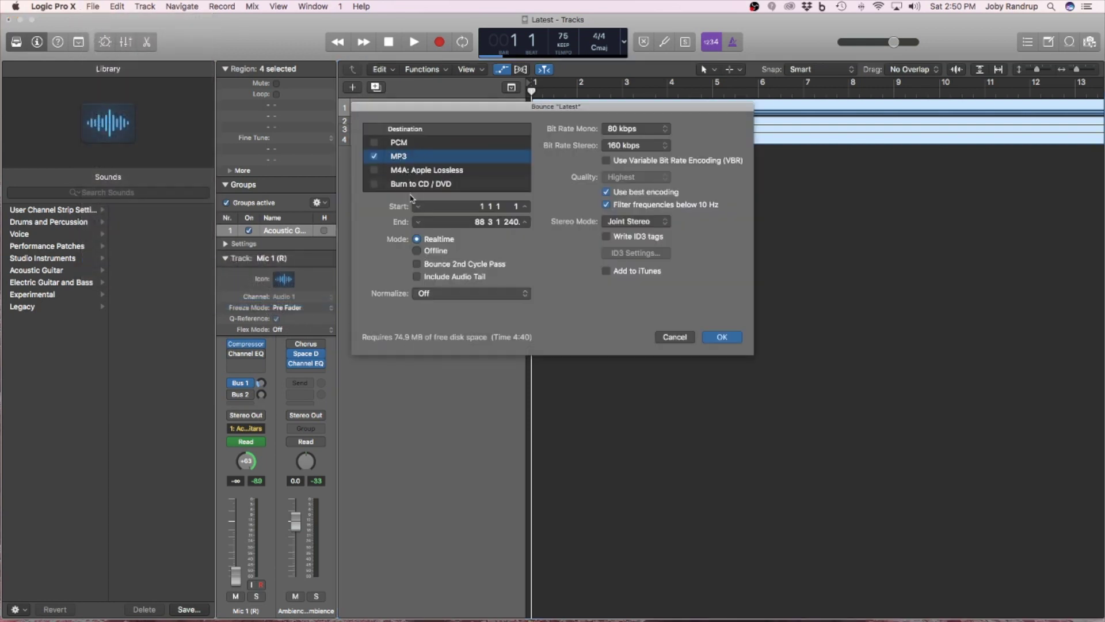
pyautogui.click(399, 144)
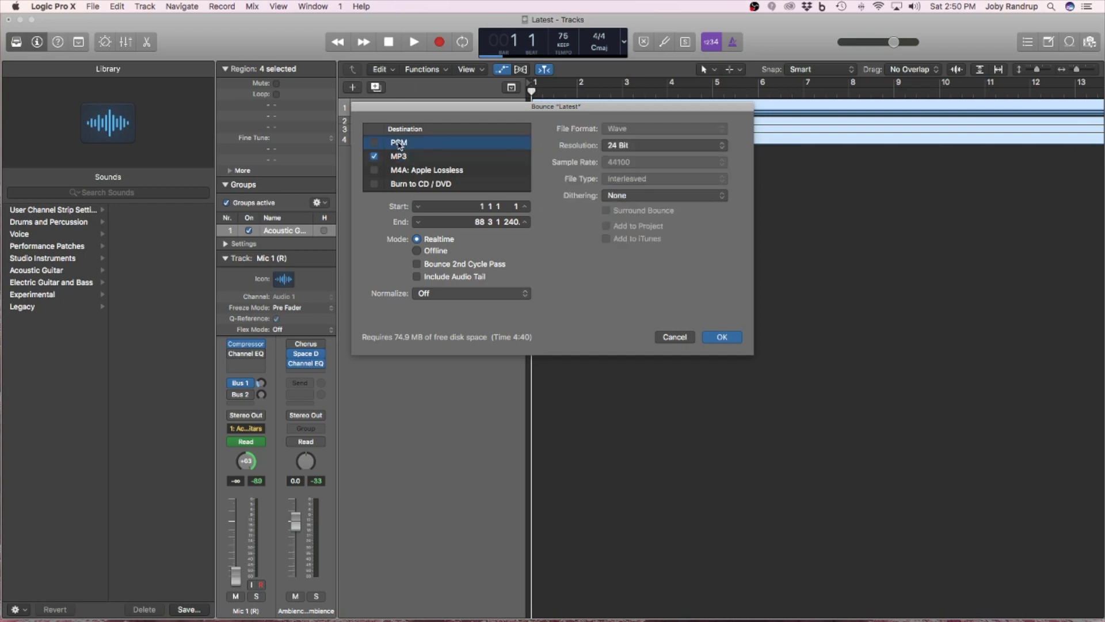
pyautogui.click(407, 173)
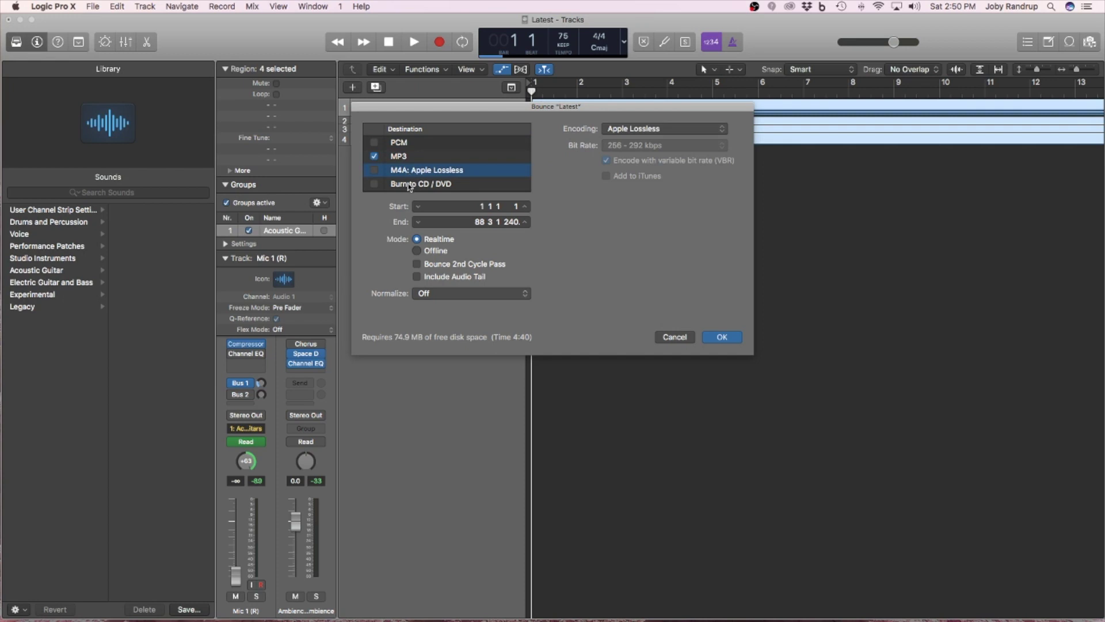
pyautogui.click(397, 144)
pyautogui.click(408, 157)
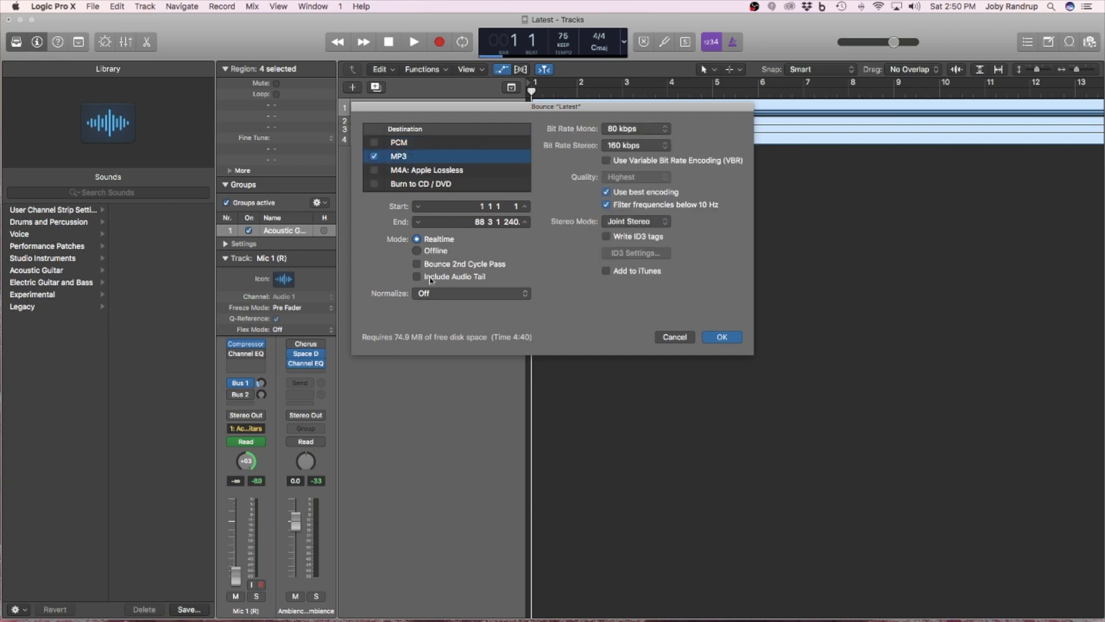
# - Set the MP3 bounce mode to Offline and accept the bounce settings
pyautogui.click(417, 251)
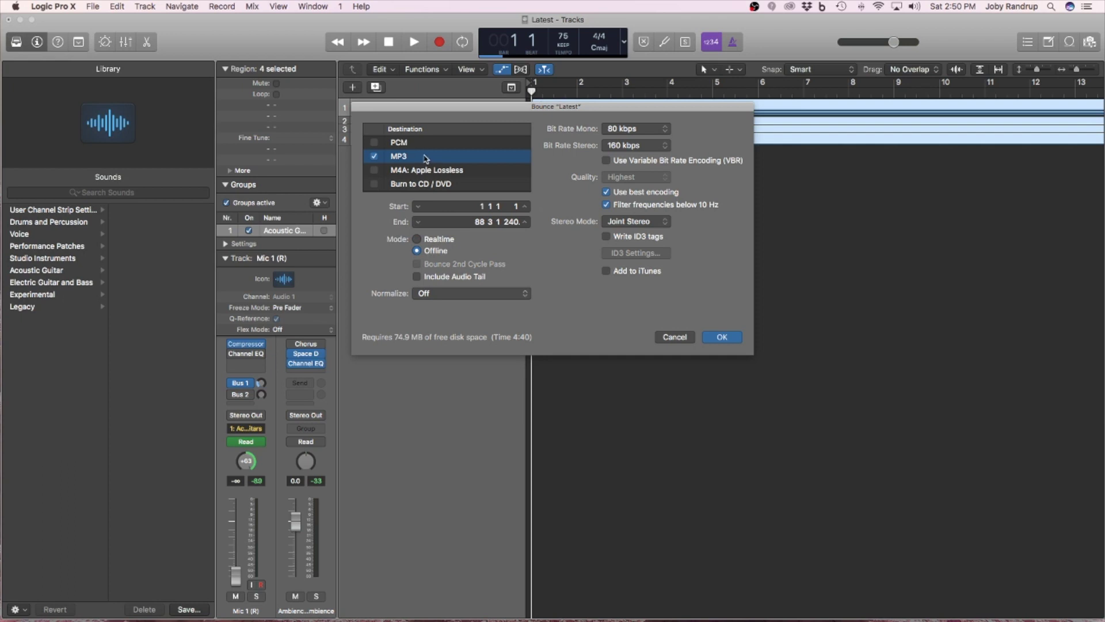
pyautogui.click(409, 143)
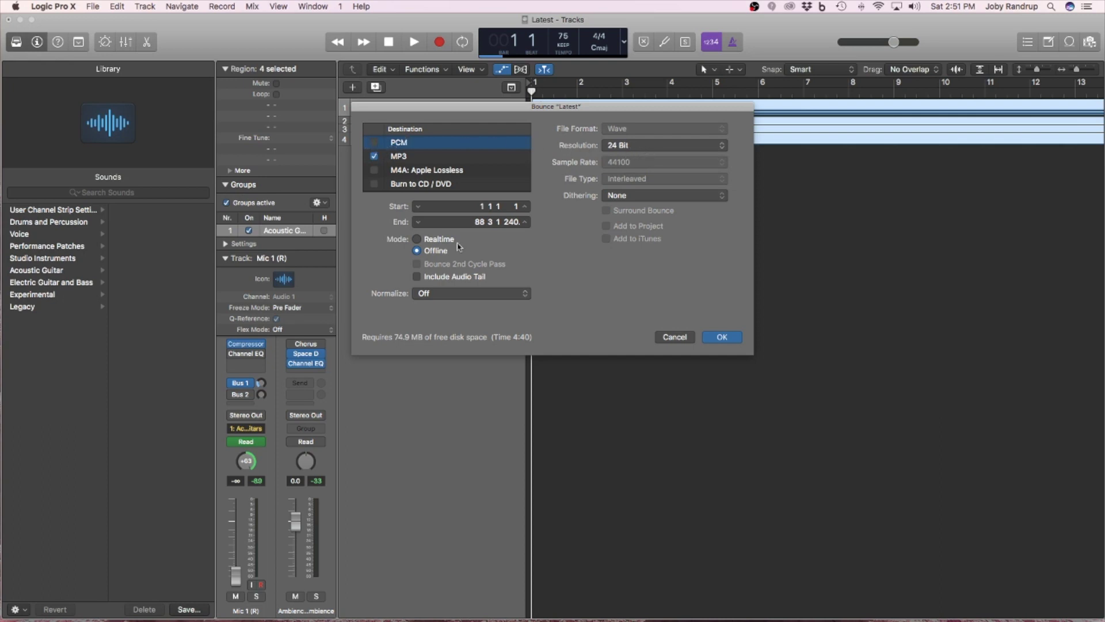
pyautogui.click(439, 240)
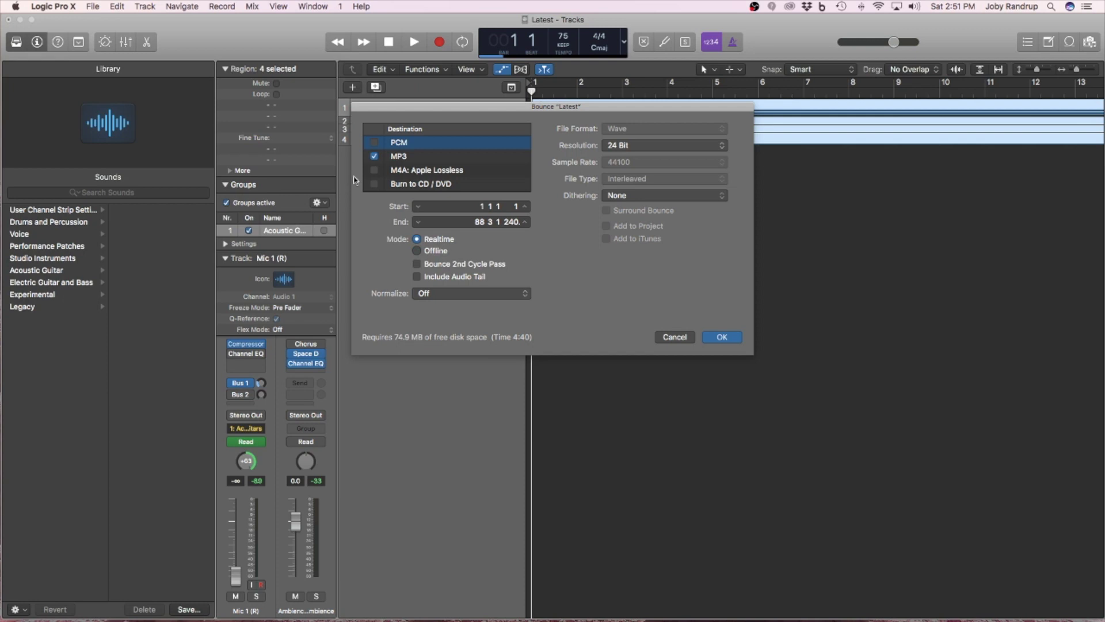
pyautogui.click(402, 160)
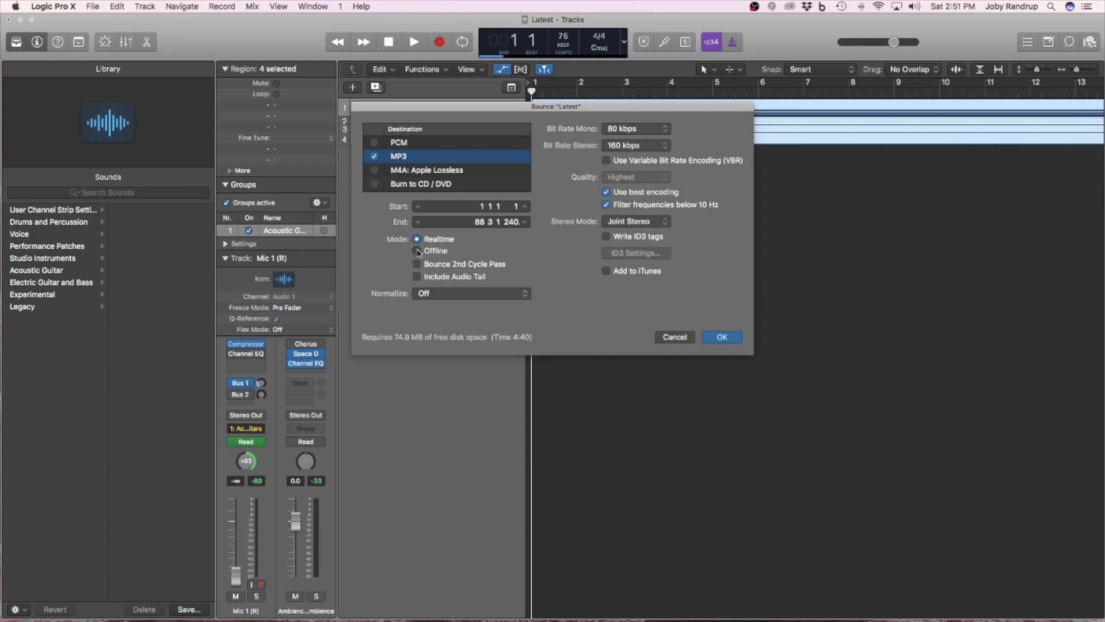
pyautogui.click(419, 251)
pyautogui.click(721, 337)
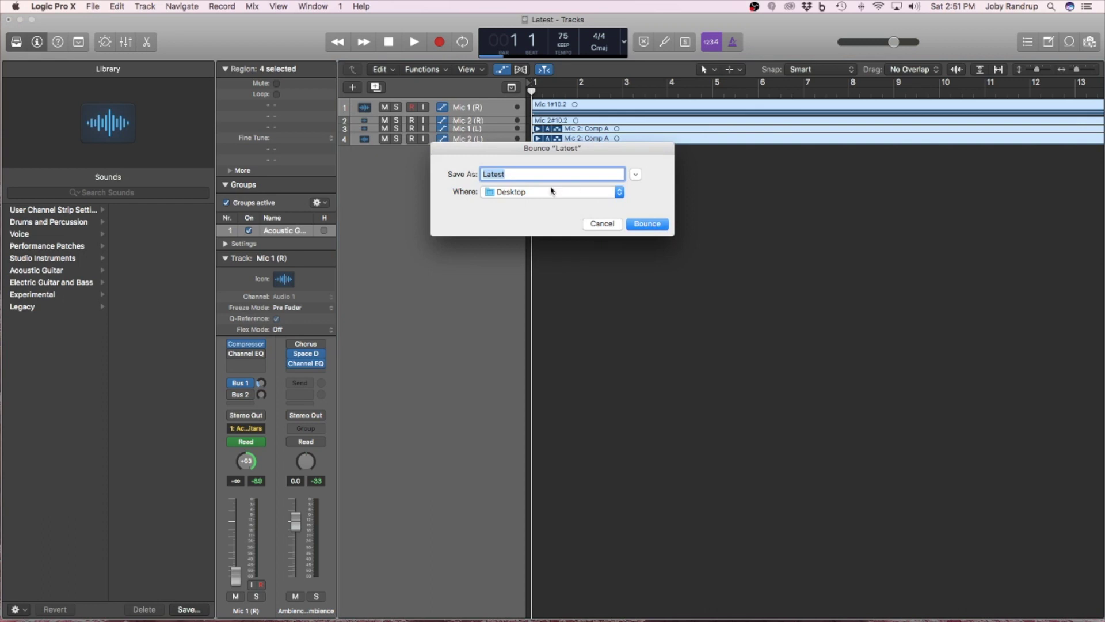
# - Bounce to Latest.mp3 on the Desktop, replacing the existing file
pyautogui.click(654, 224)
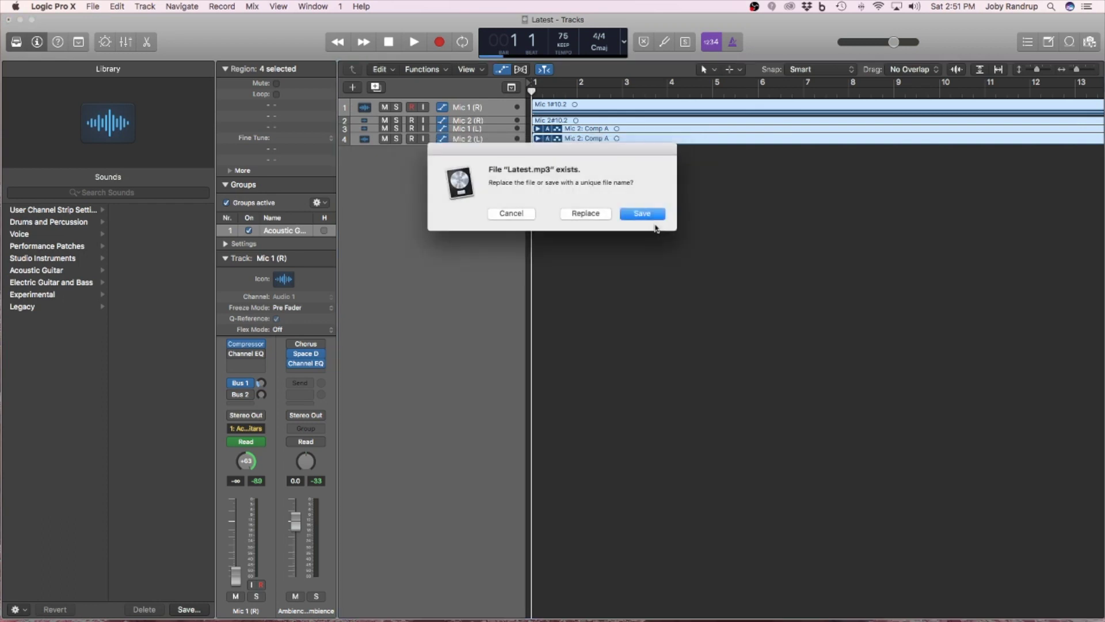
pyautogui.click(596, 215)
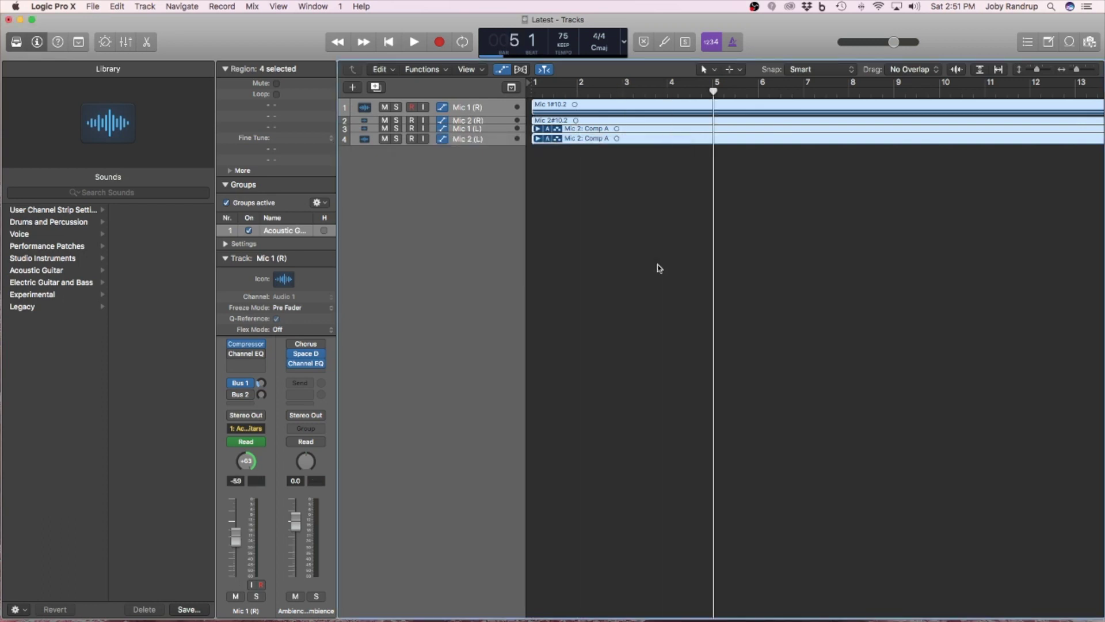